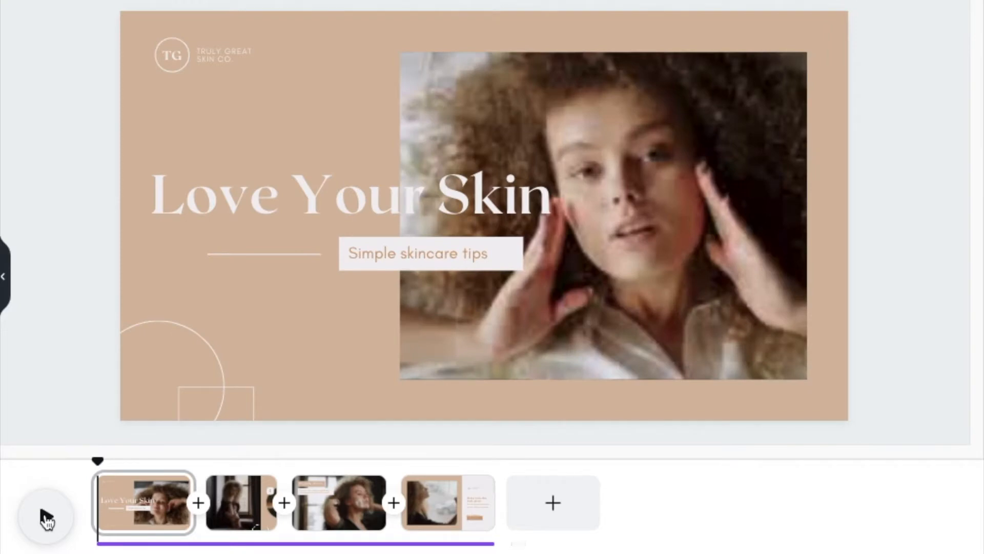
left_click(46, 518)
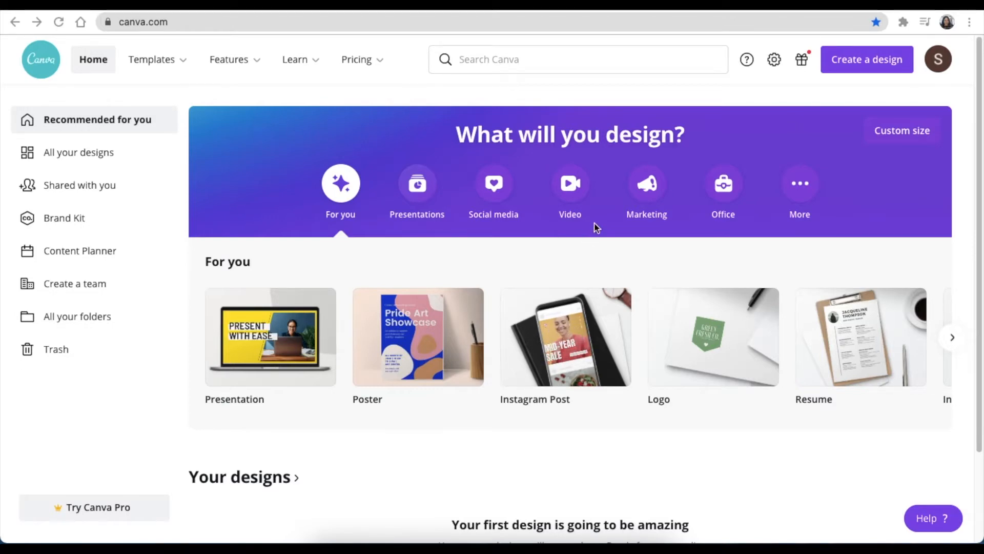
Create a blank design of the Video type and opt in to the open beta video editor.
left_click(571, 186)
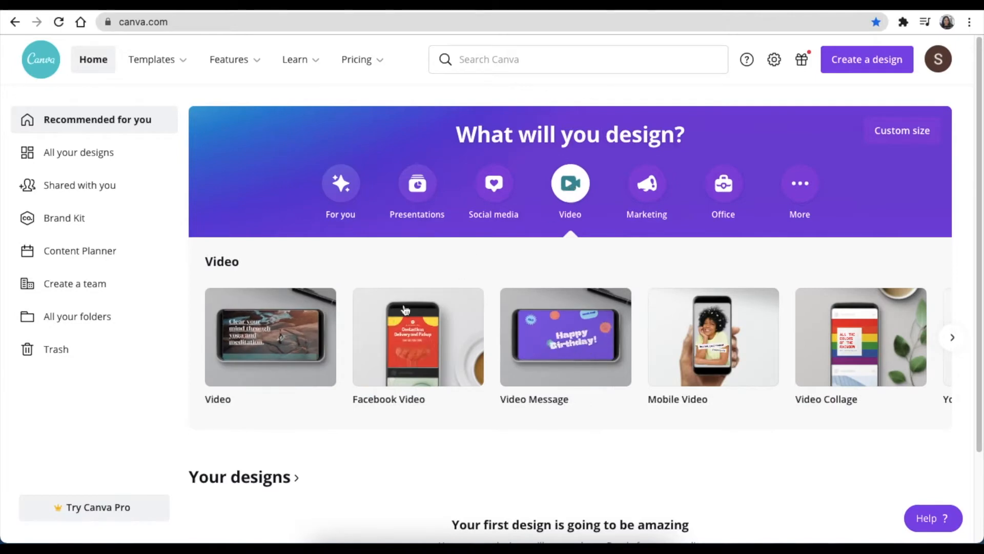
left_click(264, 348)
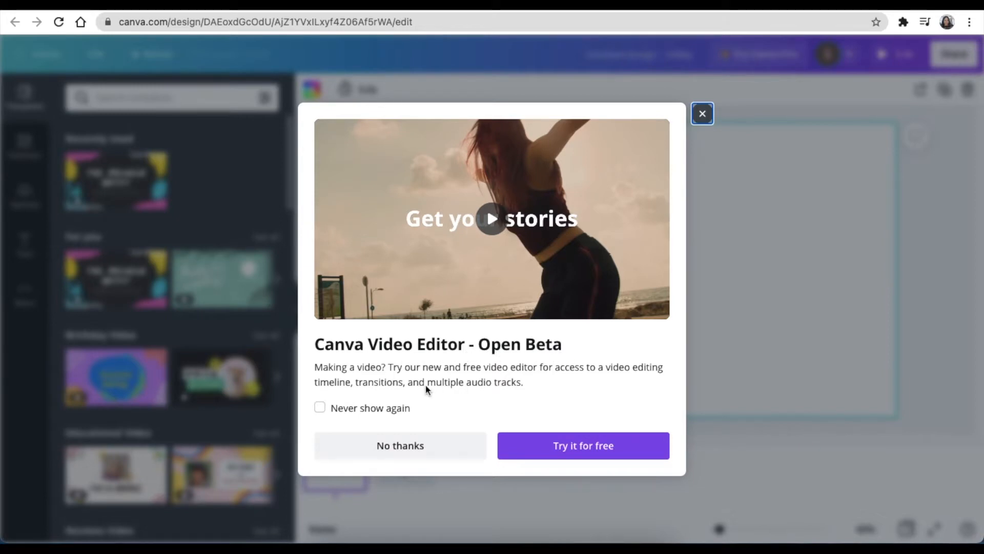
left_click(606, 450)
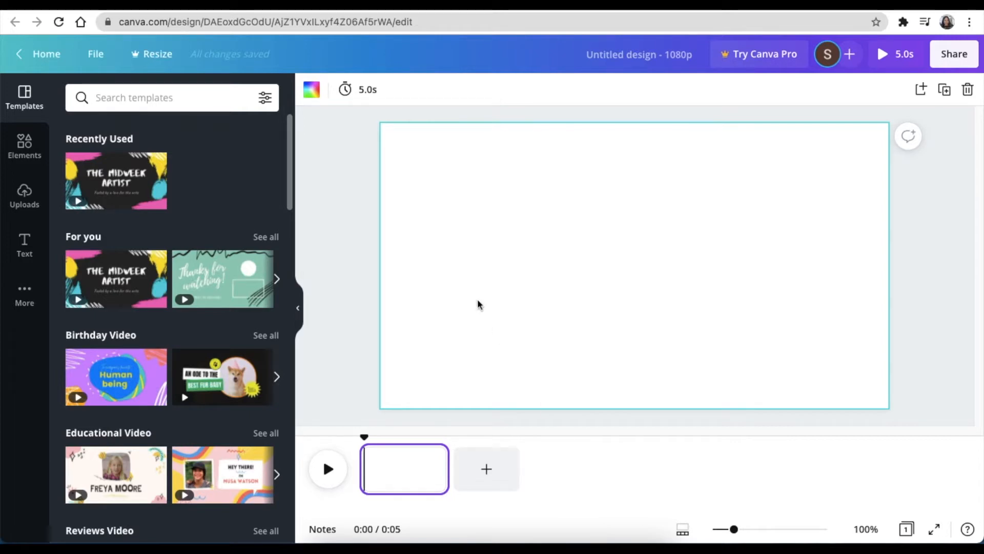
Set the blank page's background colour to black.
left_click(553, 209)
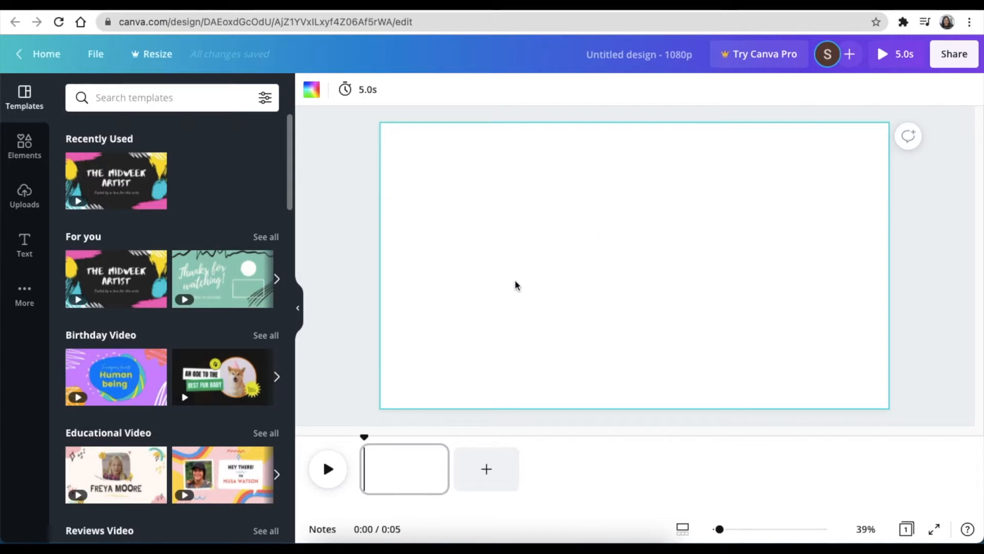
left_click(311, 90)
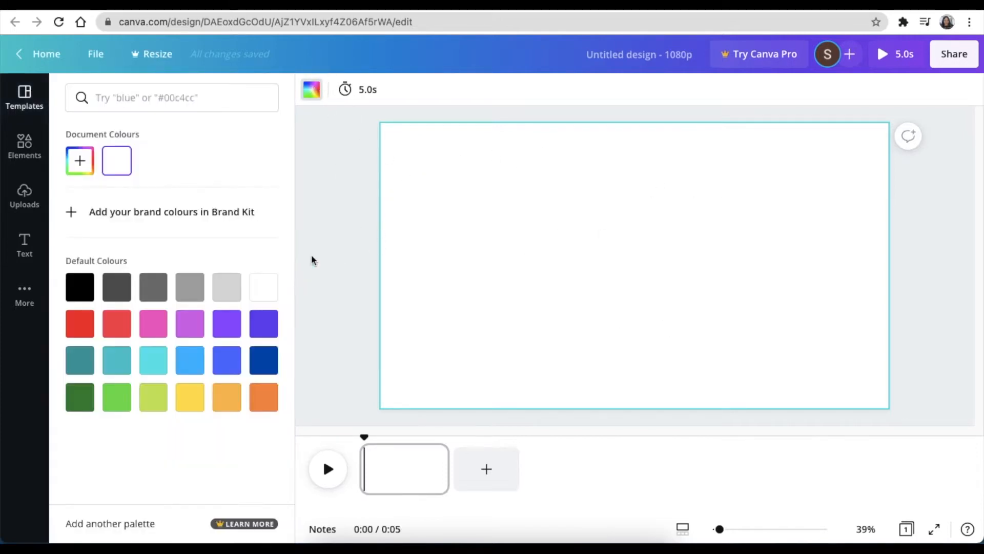
left_click(94, 296)
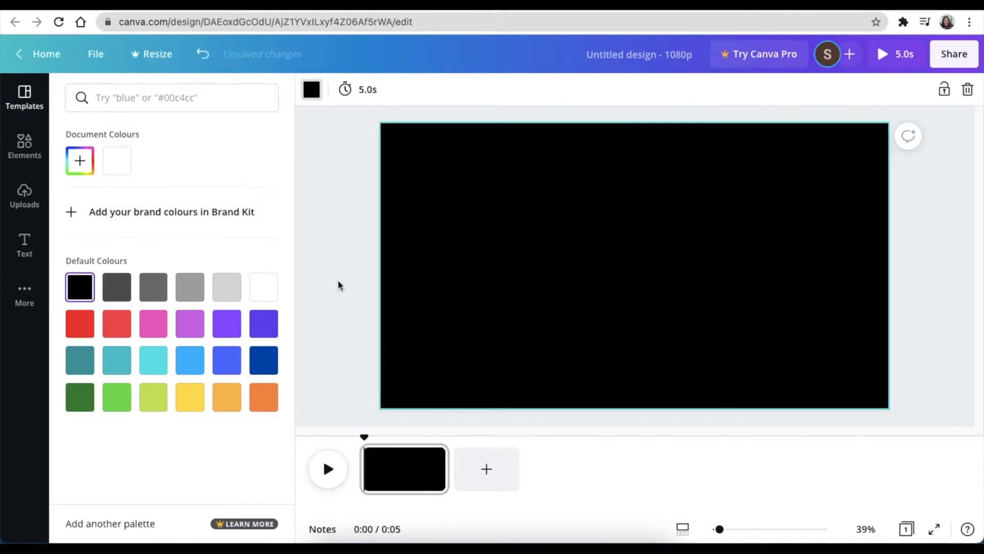
left_click(338, 285)
Add the uploaded black perfume bottle image to the page and enlarge it, centred, to almost the full page height.
left_click(22, 200)
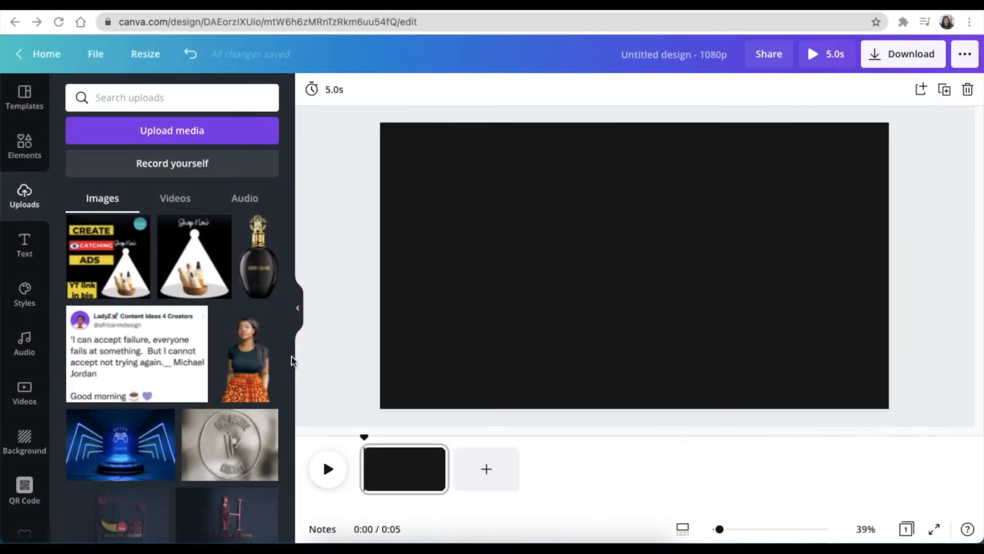
left_click(259, 282)
left_click_drag(603, 349, 462, 393)
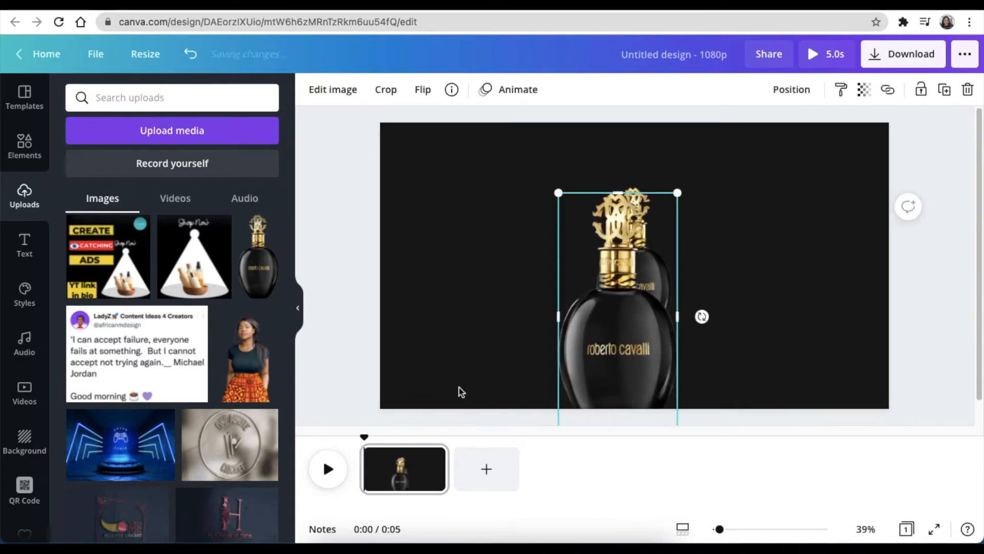
key("ctrl+z")
left_click(626, 329)
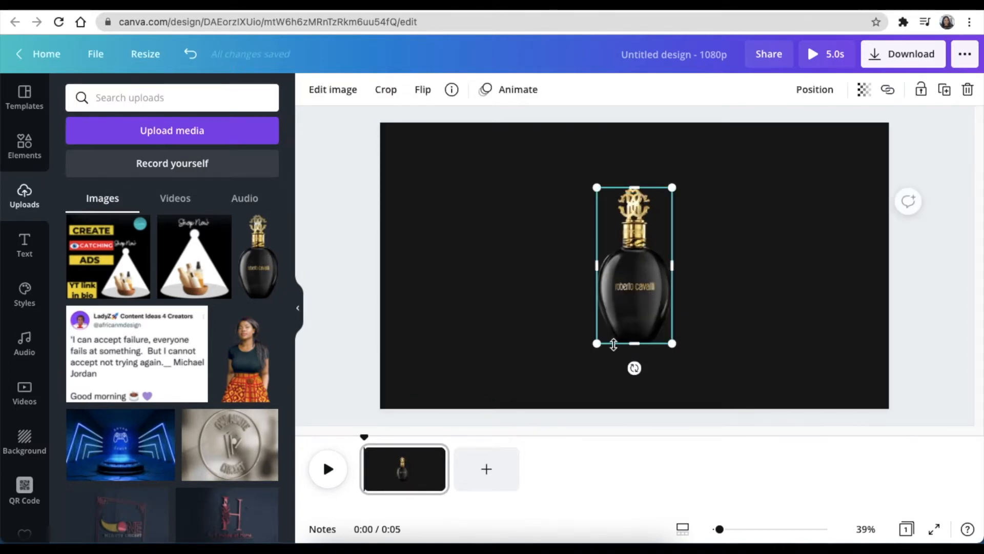
left_click_drag(614, 343, 600, 361)
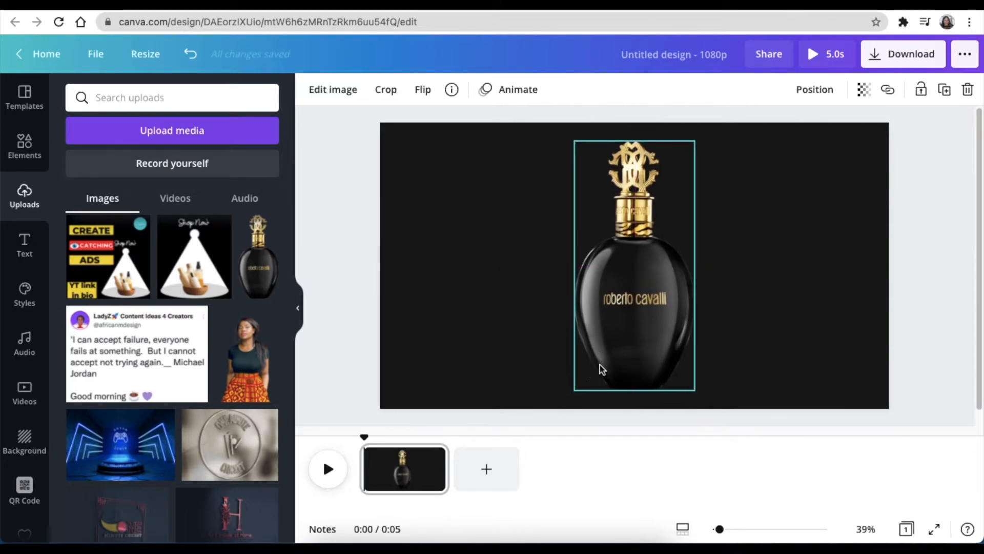
Duplicate the page containing the perfume bottle.
left_click(756, 395)
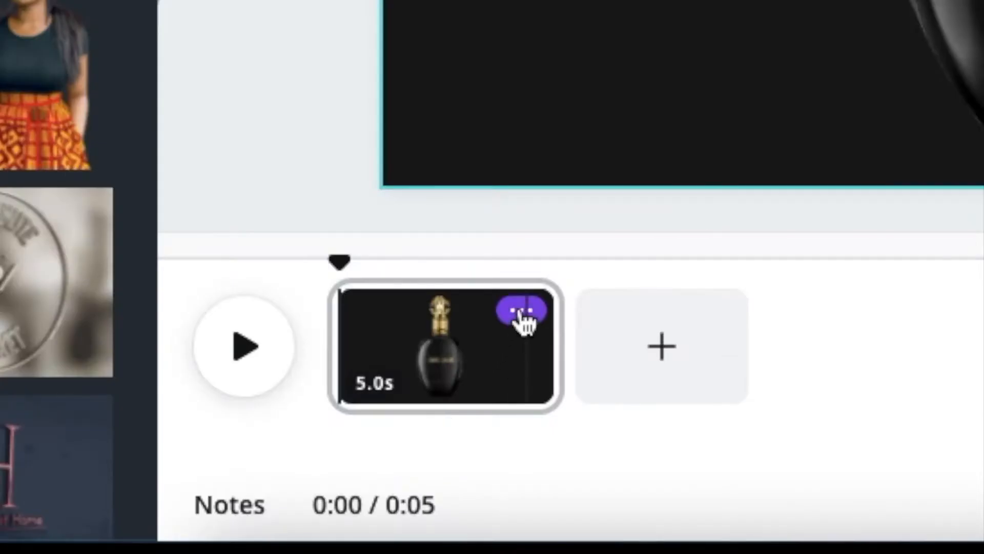
left_click(435, 456)
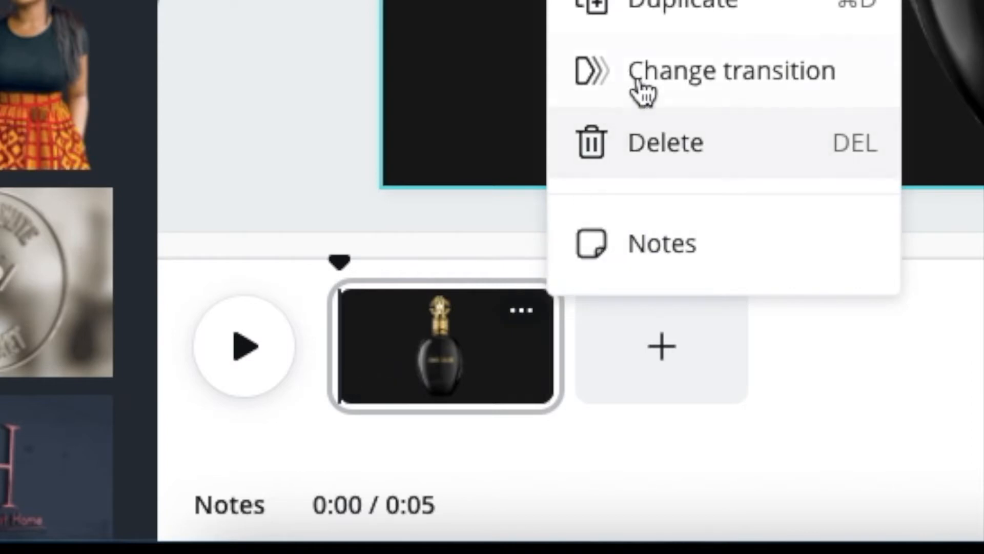
left_click(675, 6)
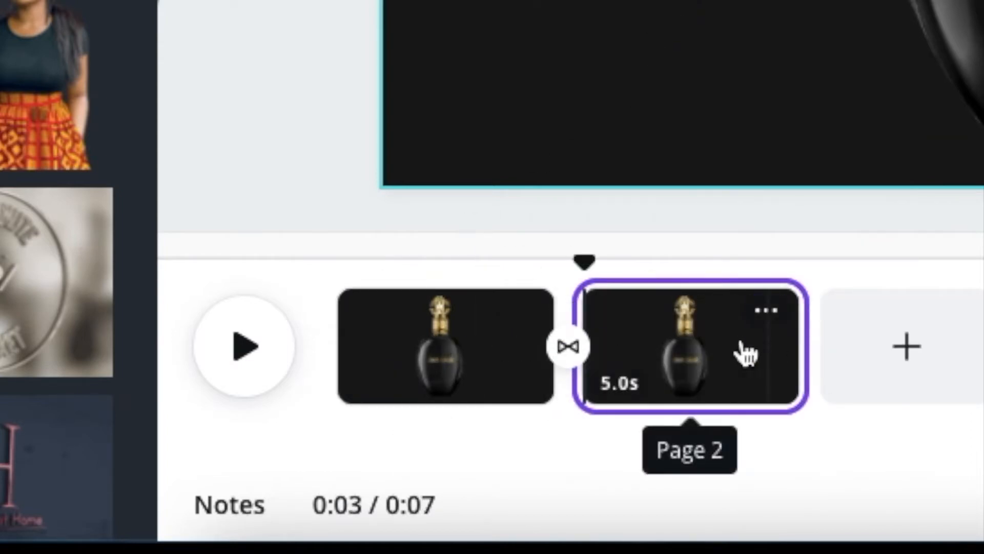
Apply a Blur of 30 to the perfume bottle image on the first page using the image adjustments.
left_click(458, 351)
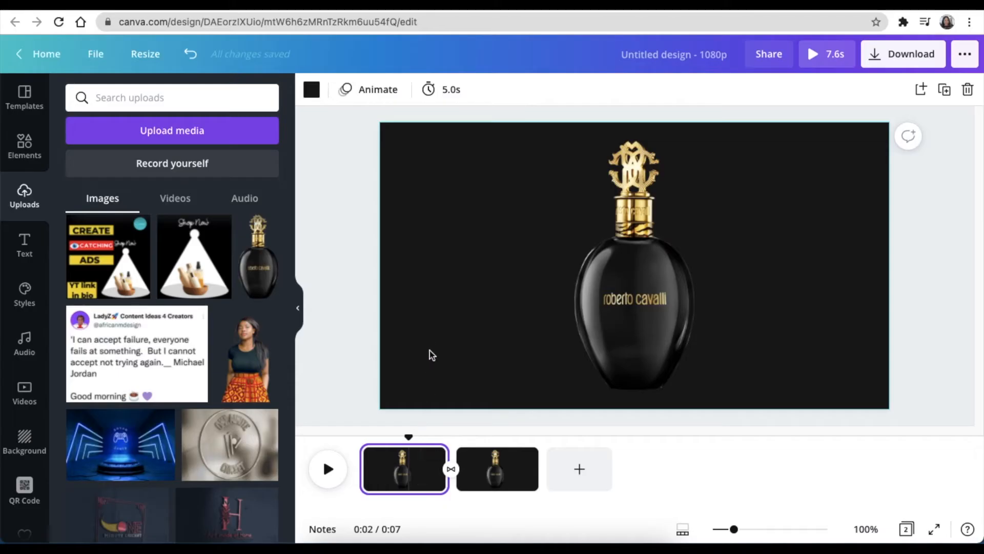
left_click(631, 324)
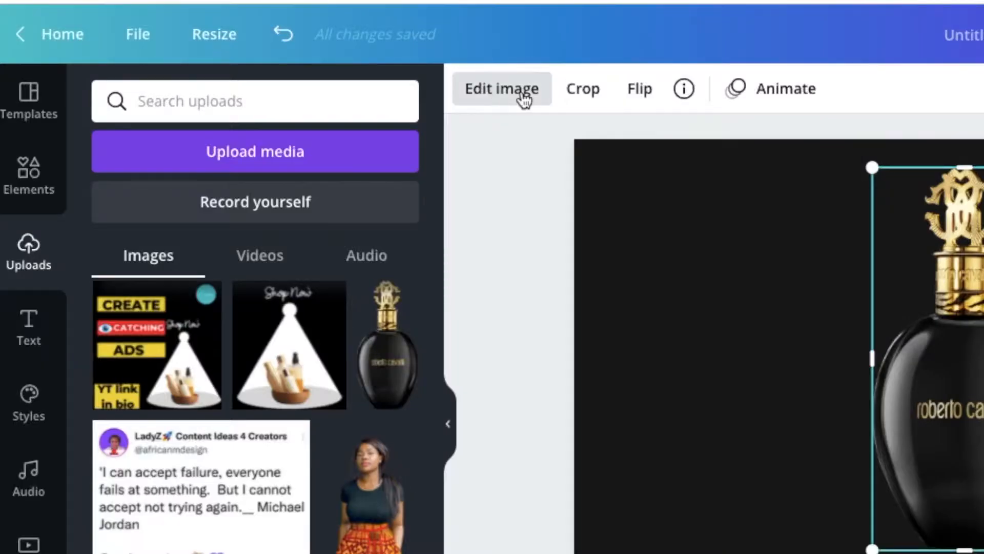
left_click(346, 95)
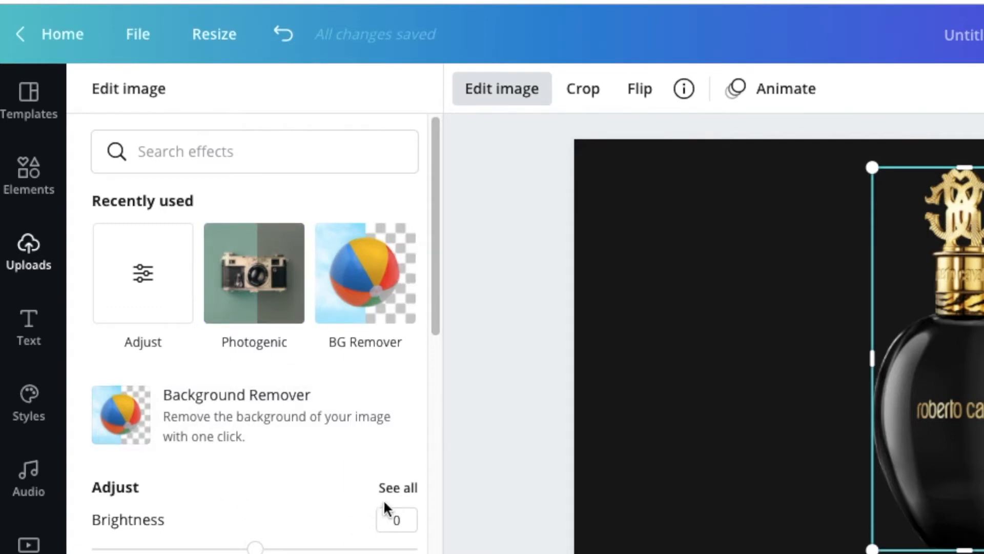
left_click(396, 489)
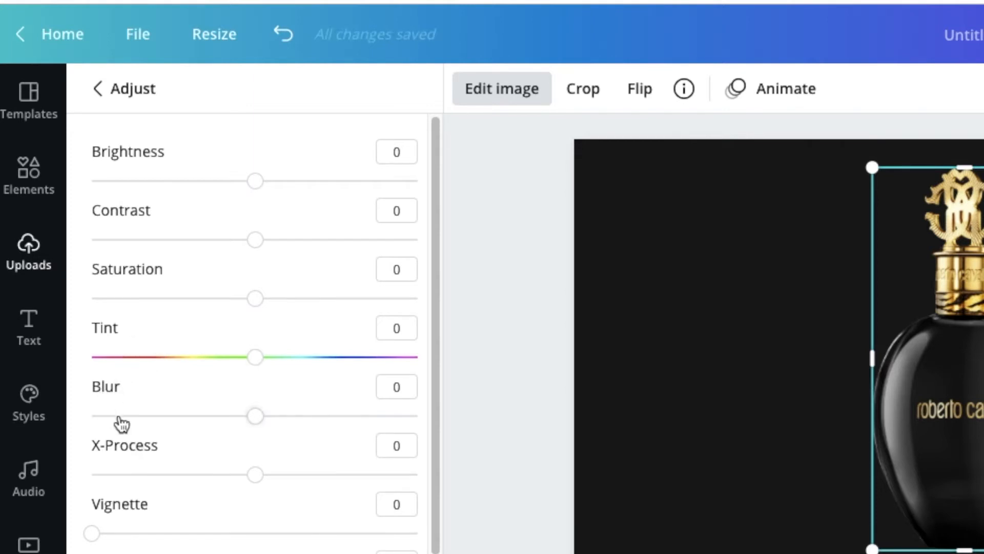
left_click(255, 416)
left_click_drag(260, 421, 300, 422)
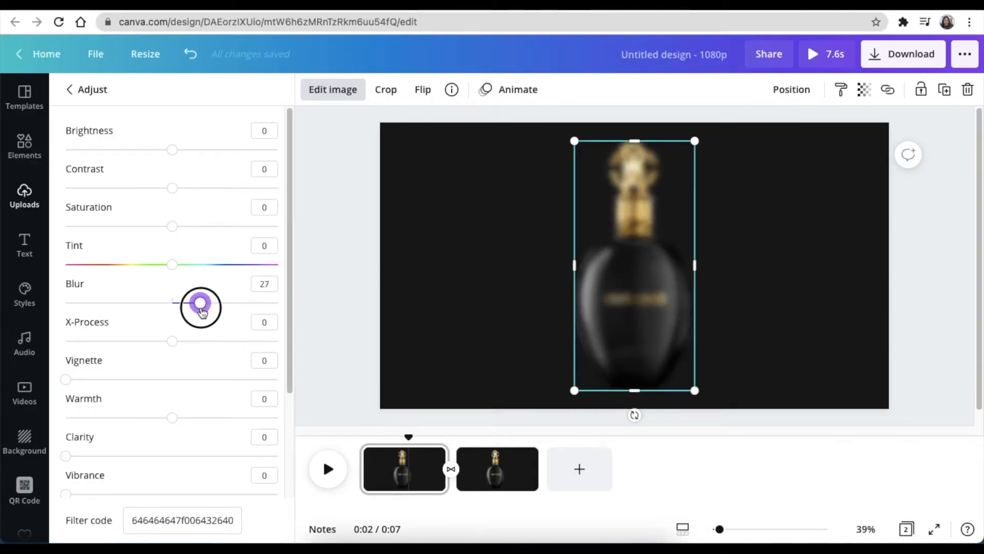
left_click_drag(202, 311, 204, 312)
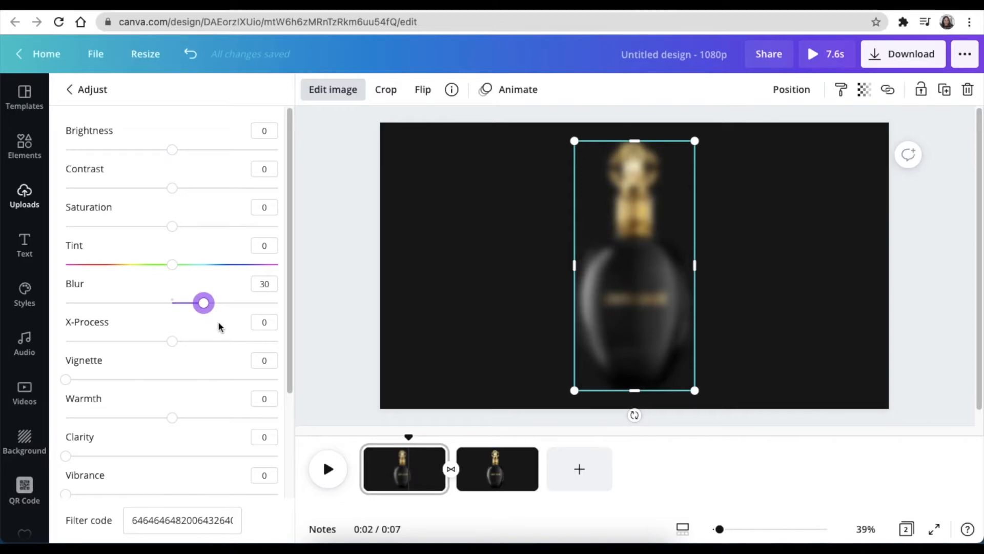
left_click(368, 348)
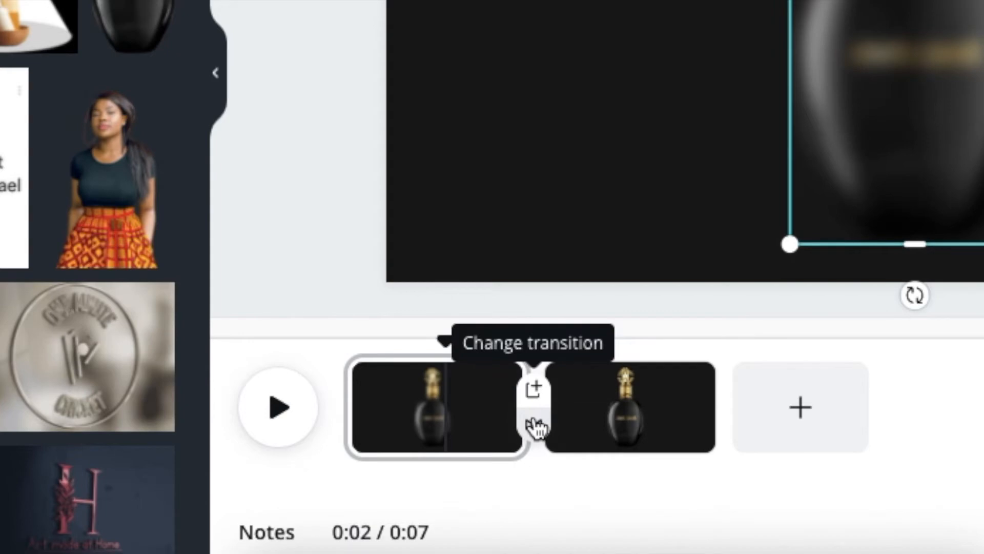
Inspect the transition between the two pages and preview the video from the start.
left_click(535, 419)
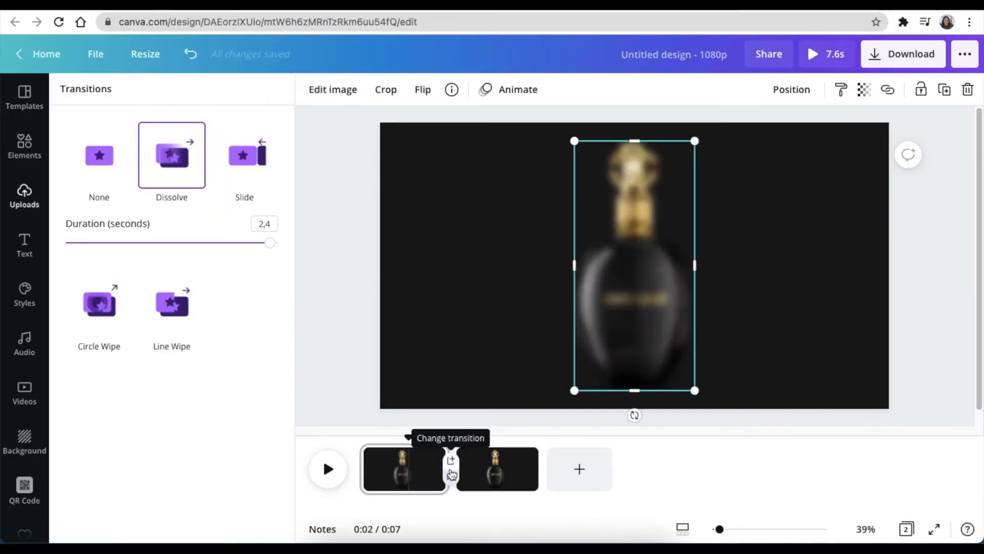
mouse_move(176, 170)
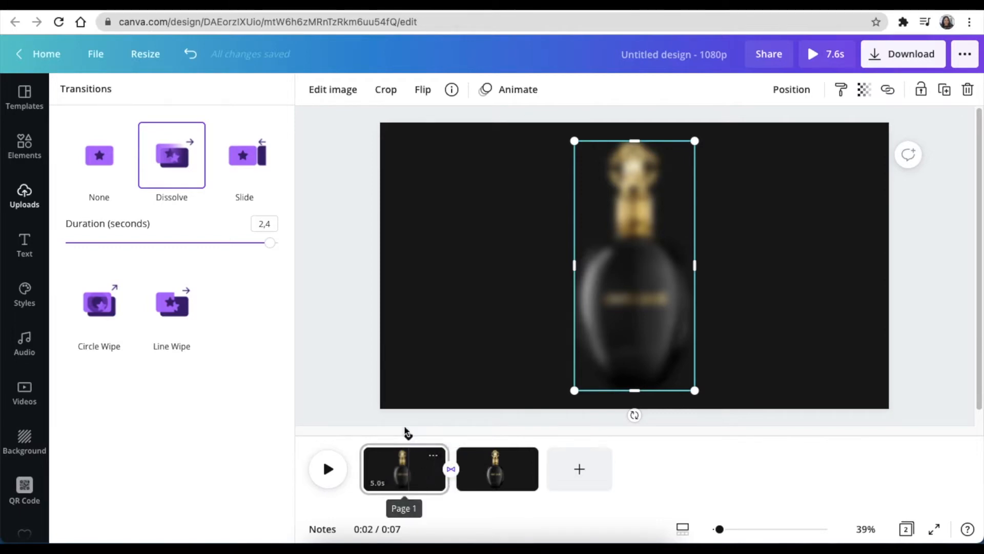
left_click_drag(407, 434, 351, 430)
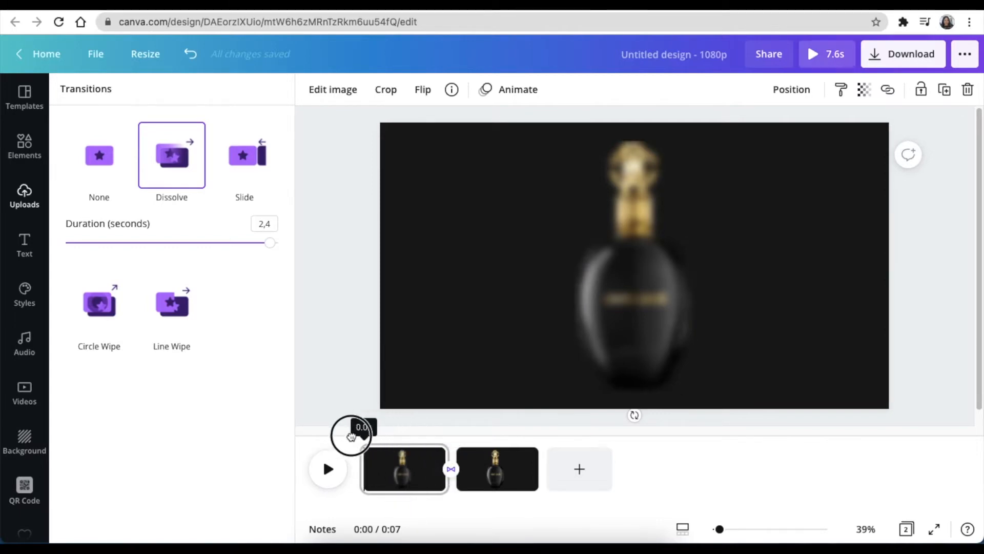
left_click(324, 470)
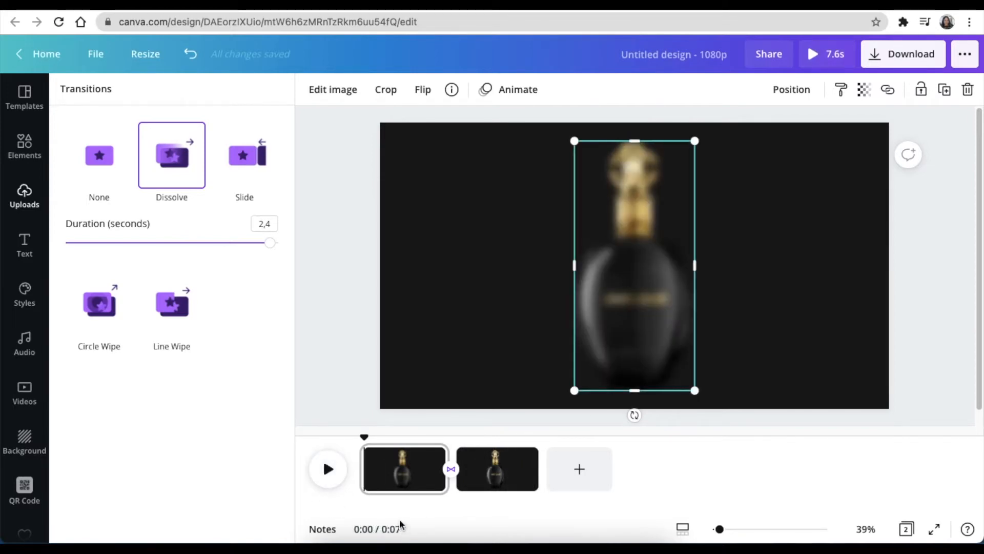
Set the first page's duration to 4.5 seconds.
left_click(716, 428)
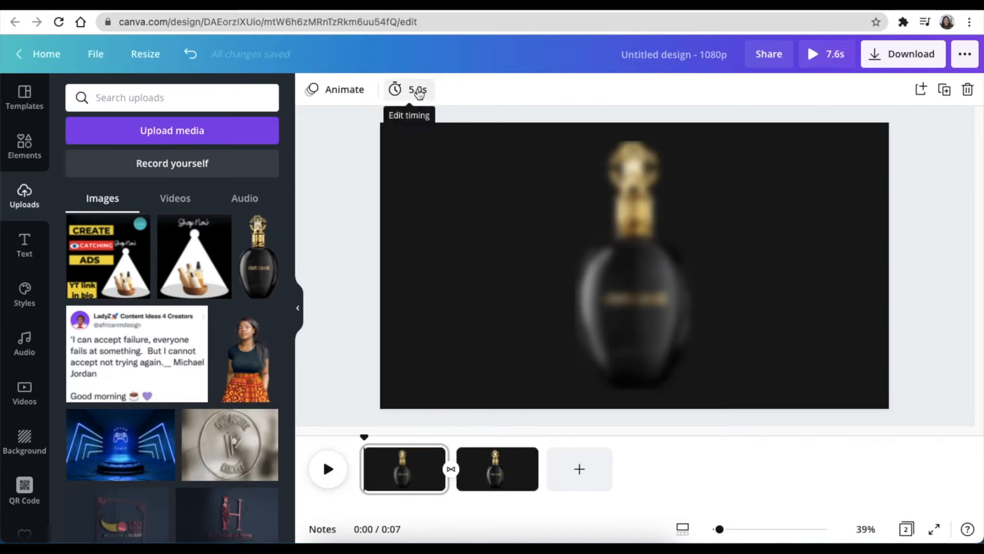
left_click(416, 94)
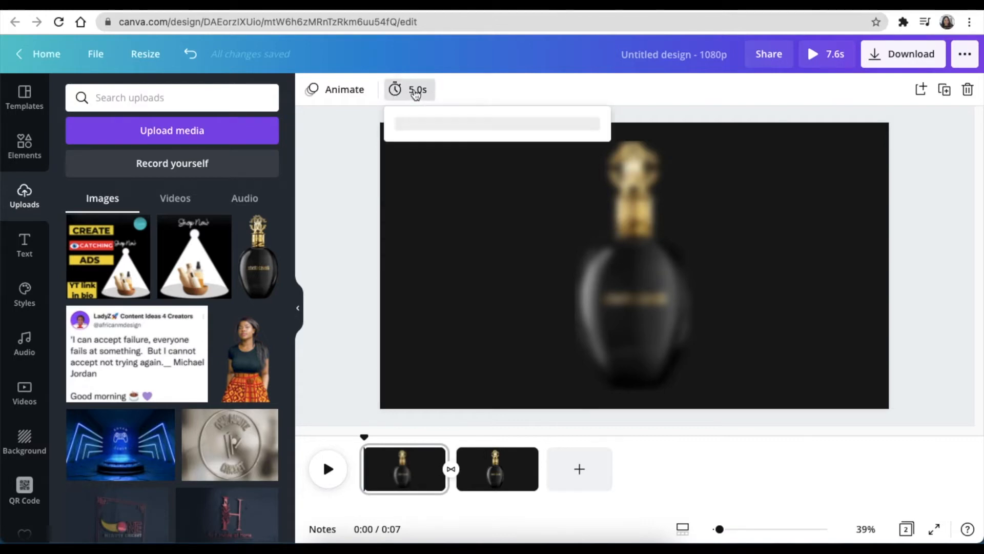
mouse_move(472, 138)
left_mouse_down()
mouse_move(482, 137)
mouse_move(468, 136)
left_mouse_up()
left_click(340, 144)
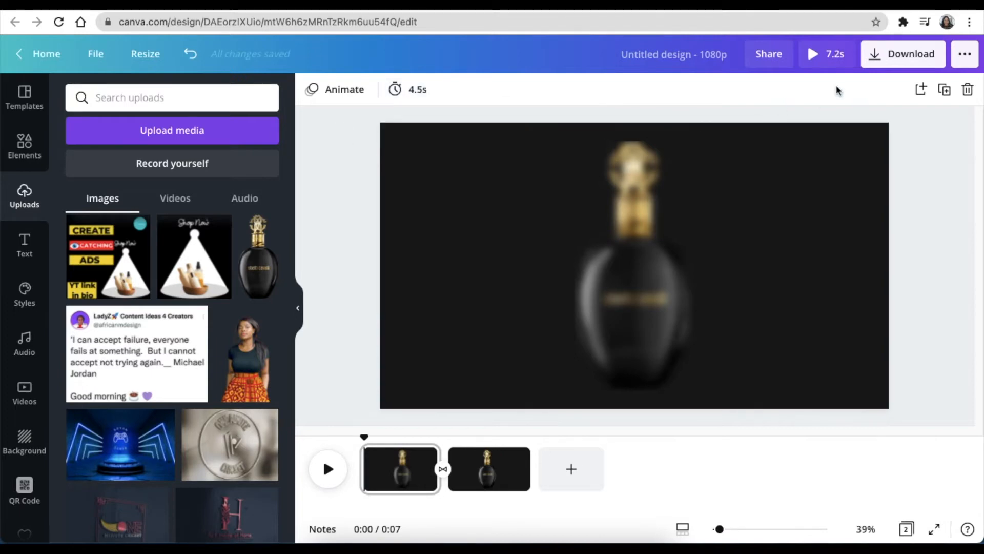
Download all pages of the design as an MP4 video.
left_click(897, 57)
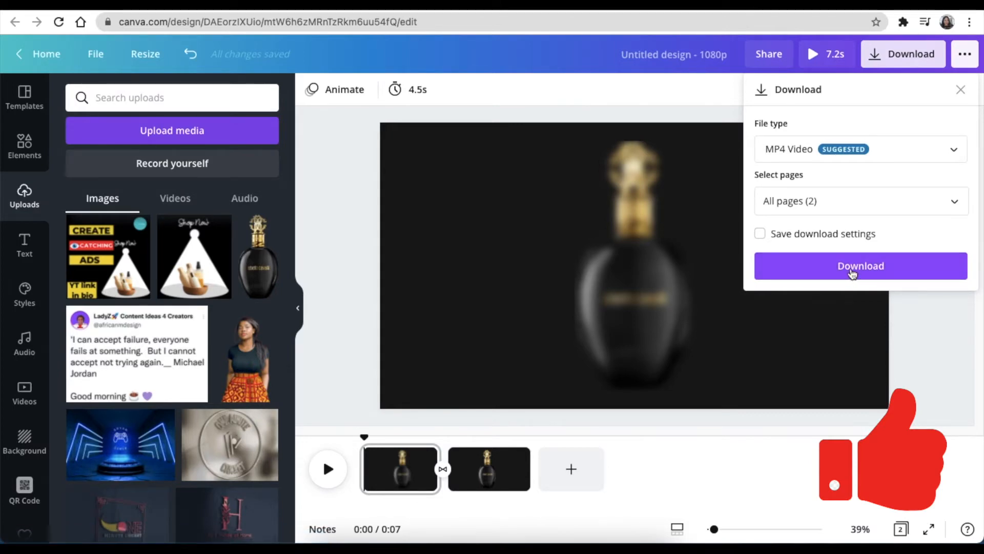
left_click(853, 272)
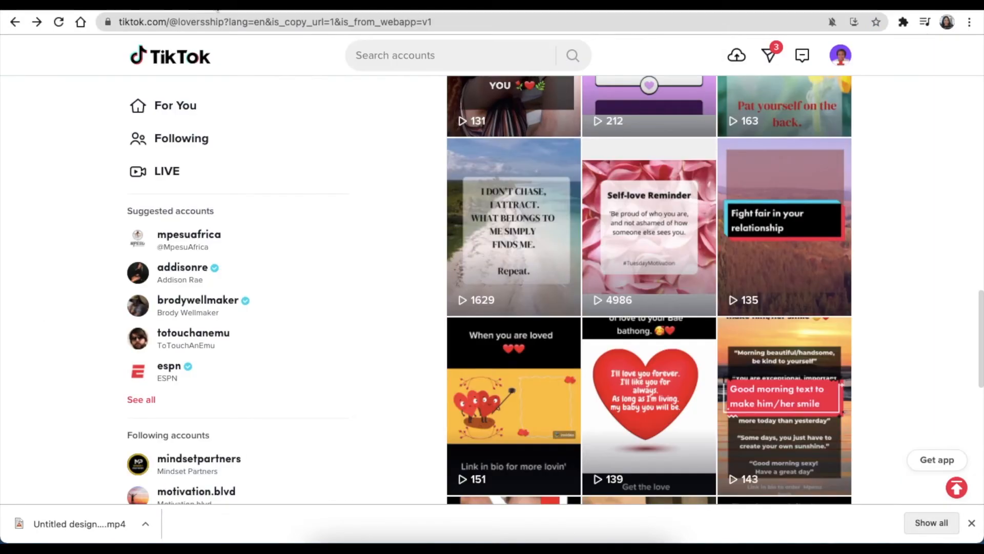
Switch to TikTok and open the "Self-love Reminder" video from the profile to view it as an example.
left_click(209, 7)
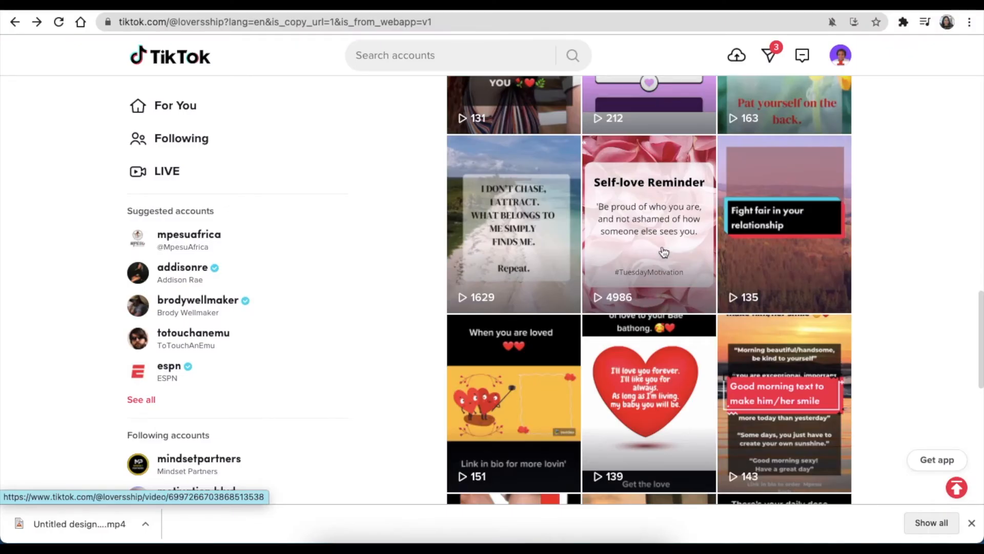
left_click(664, 252)
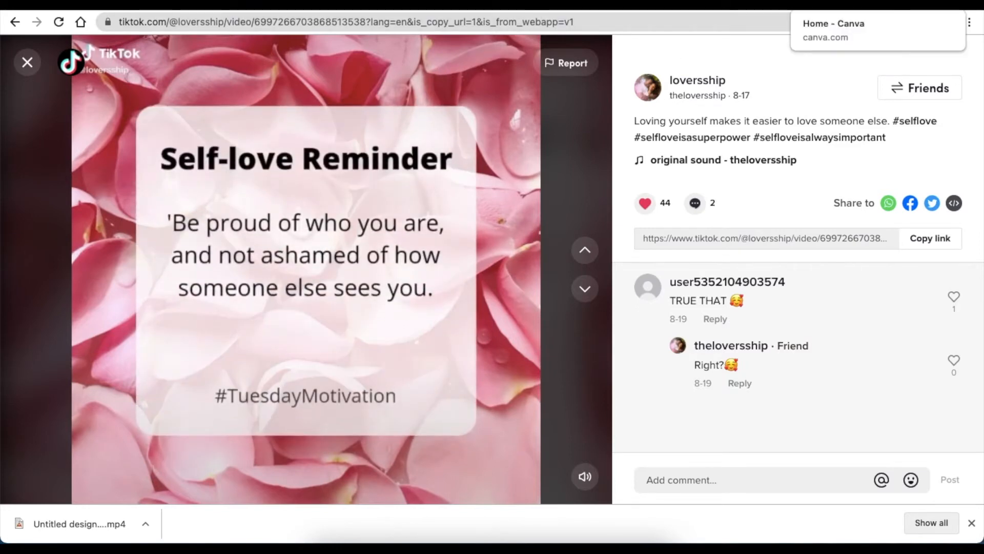
Switch back to Canva and create a blank Facebook Video design.
left_click(813, 6)
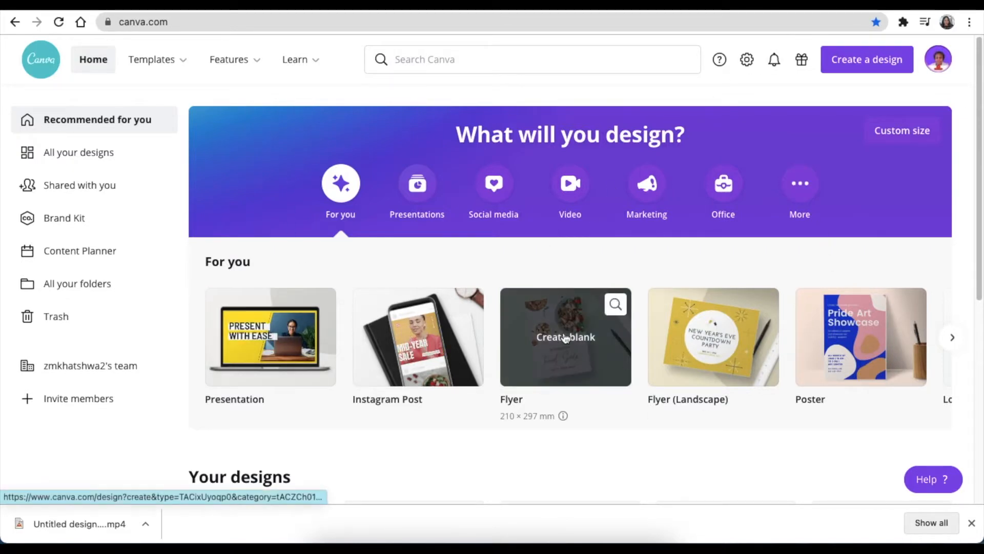
left_click(575, 187)
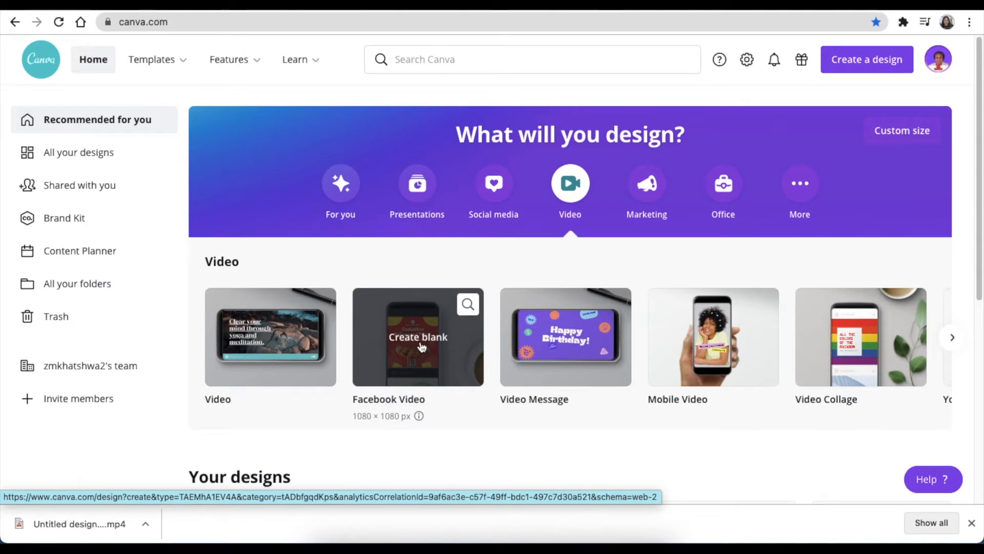
left_click(425, 350)
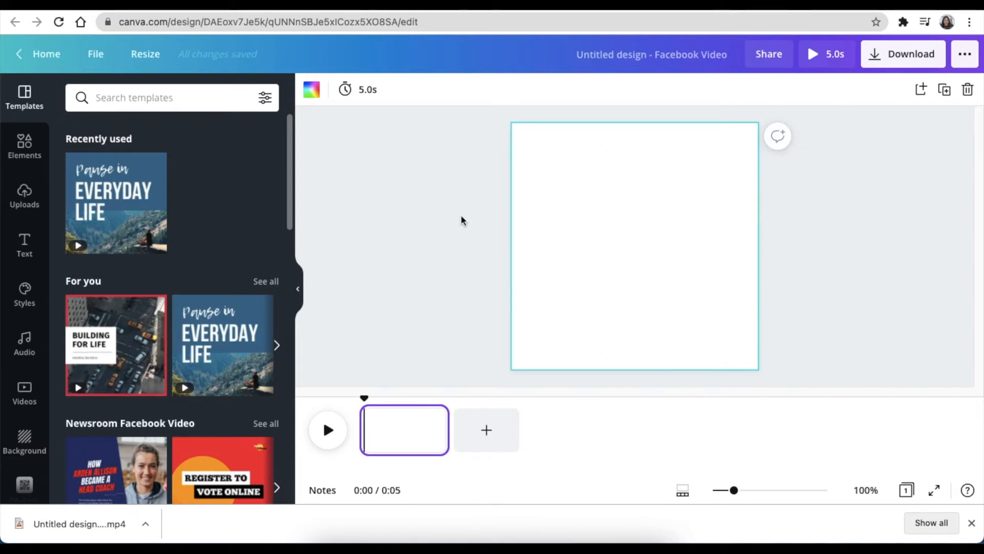
Add the pink cherry blossom photo from the Flowers elements and stretch it to fill the 1,080 × 1,080 page.
left_click(486, 278)
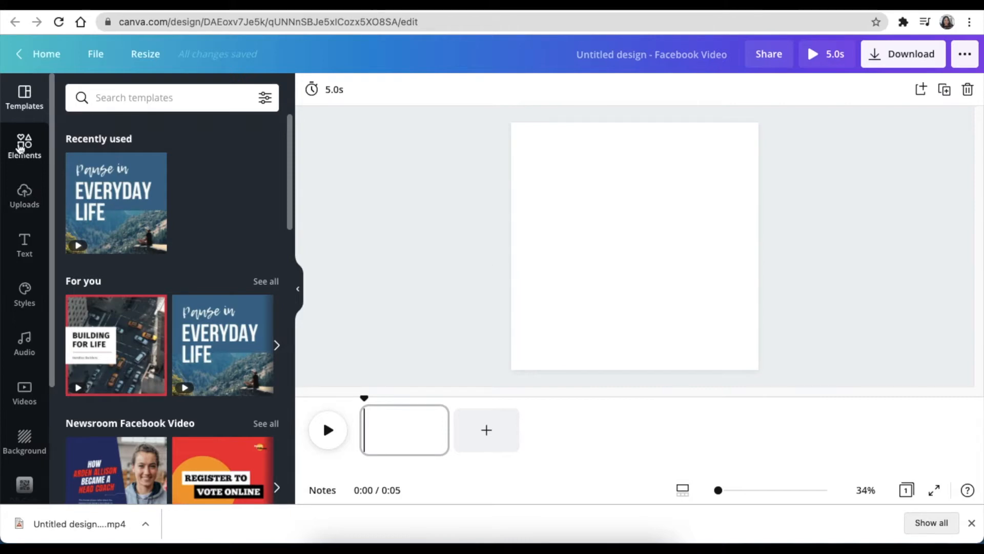
left_click(20, 147)
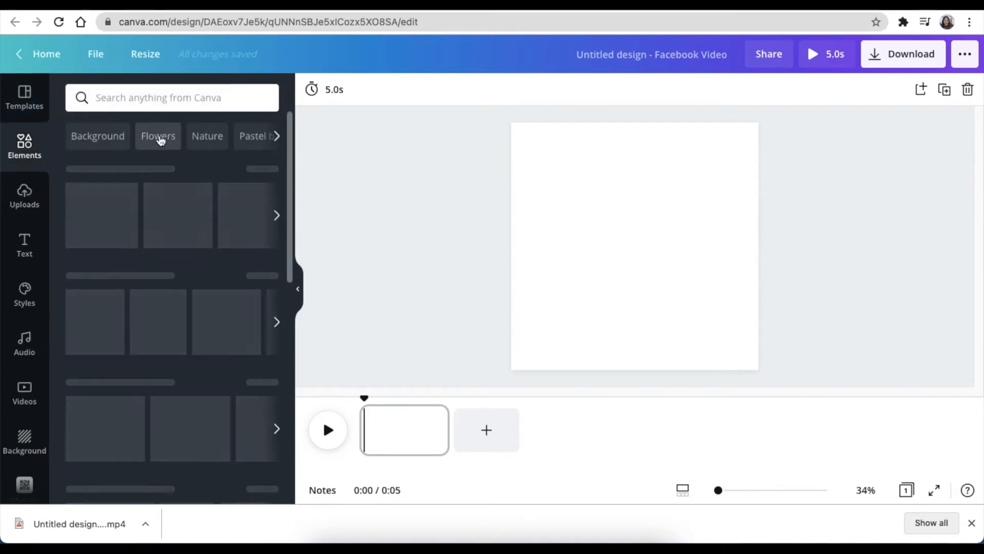
left_click(159, 137)
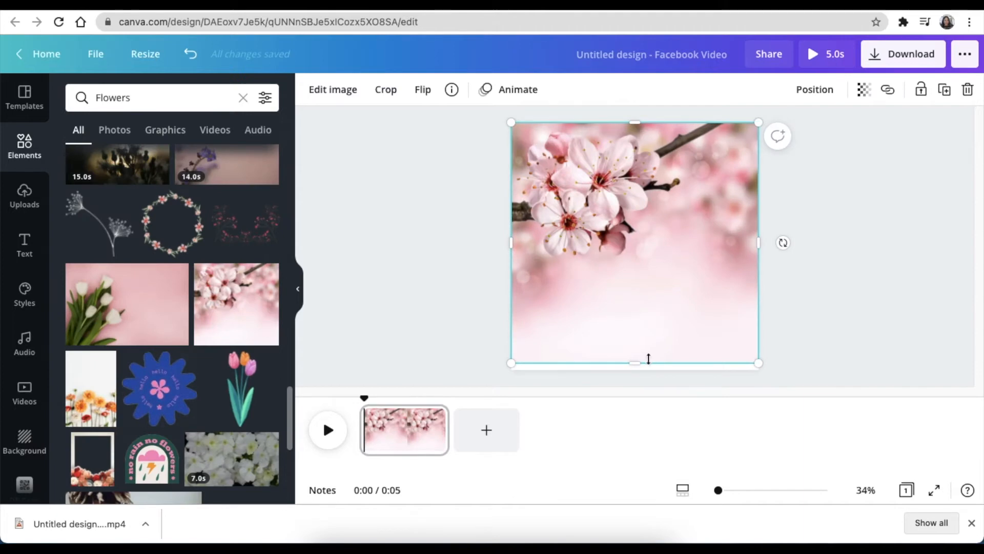
left_click_drag(638, 365, 637, 369)
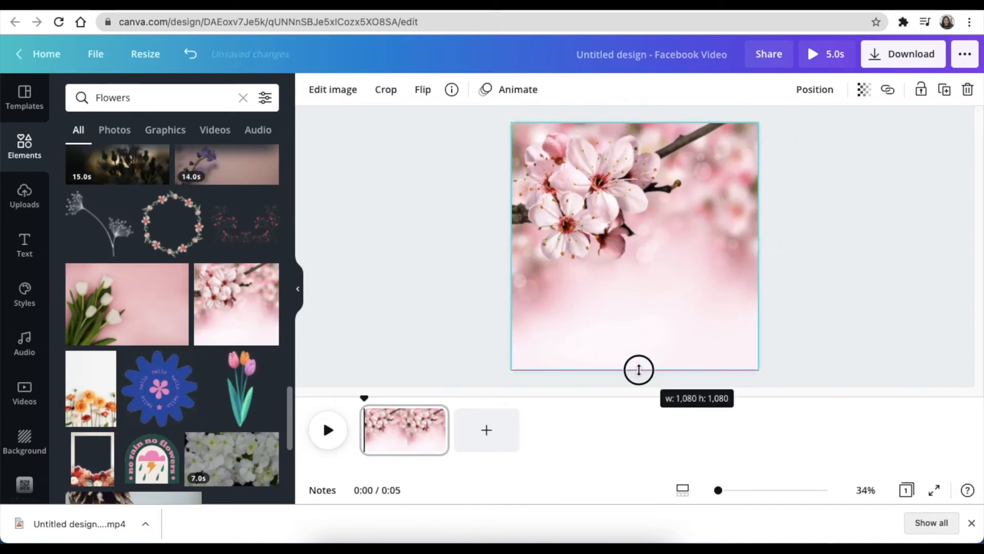
left_click(460, 260)
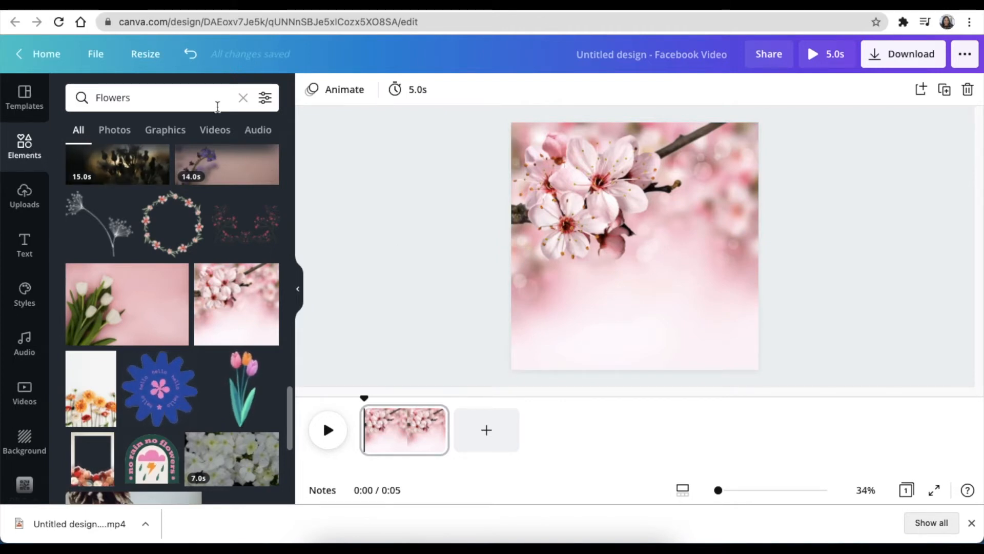
Insert a rounded square from Lines & Shapes, enlarge it to about two thirds of the page width and centre it.
left_click(244, 98)
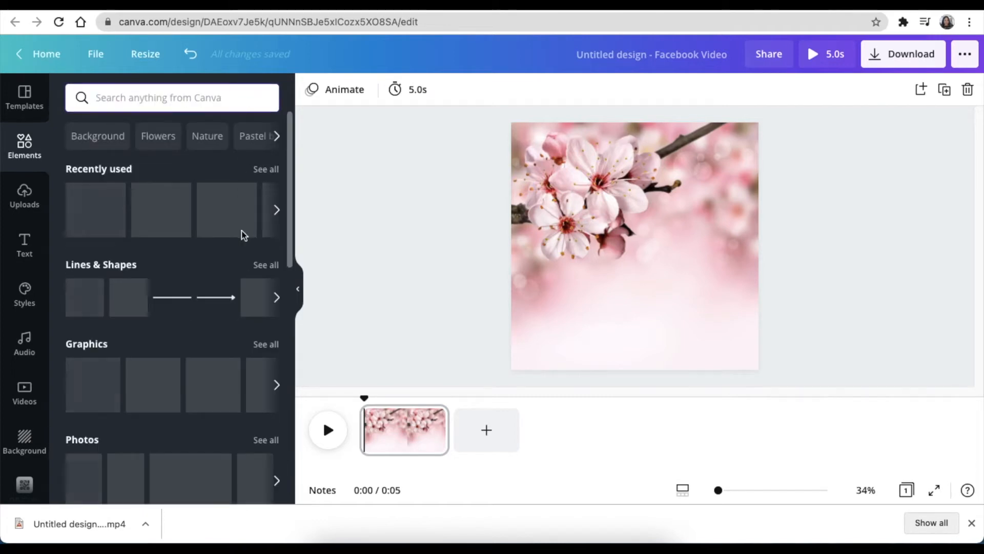
left_click(267, 267)
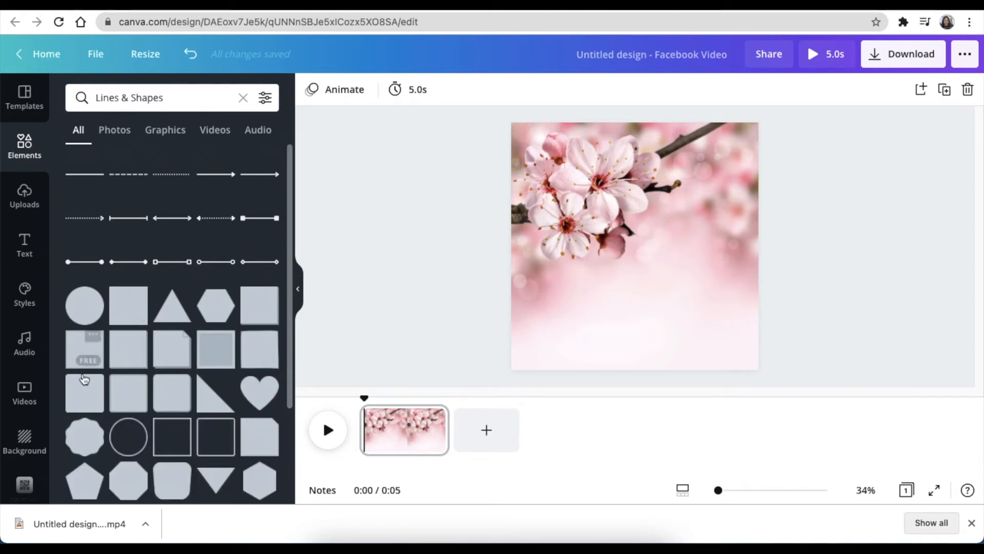
left_click(78, 395)
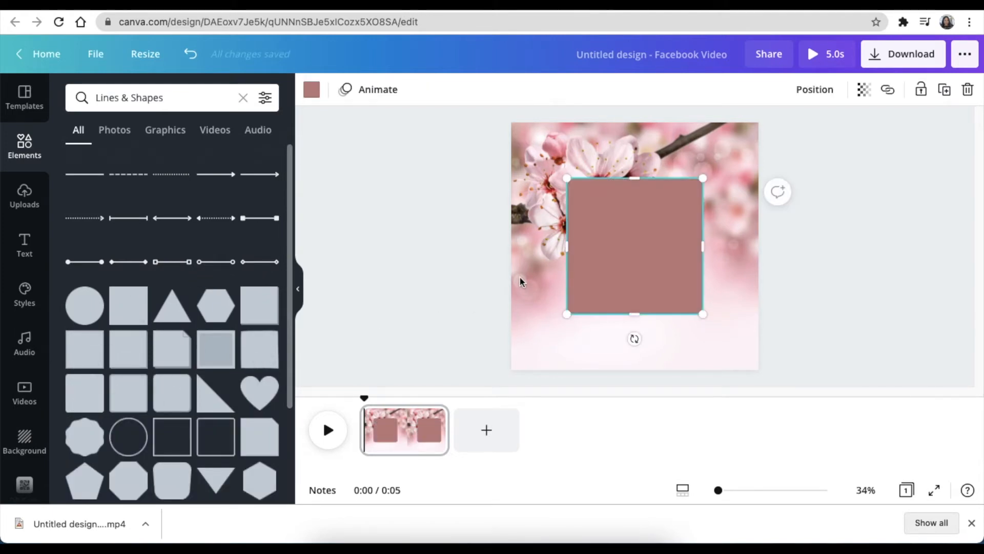
left_click(458, 235)
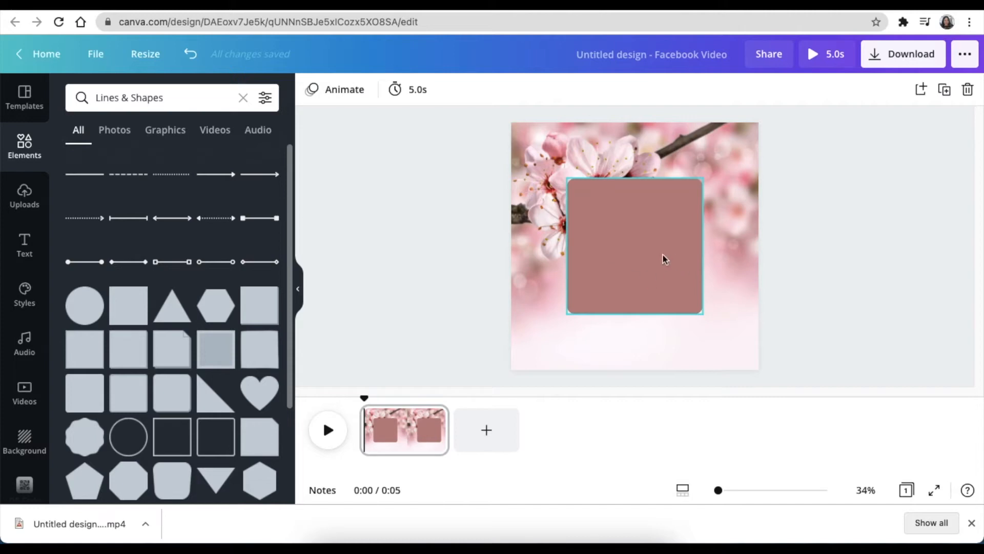
left_click(582, 301)
left_click_drag(568, 313, 524, 334)
left_click_drag(598, 277, 611, 268)
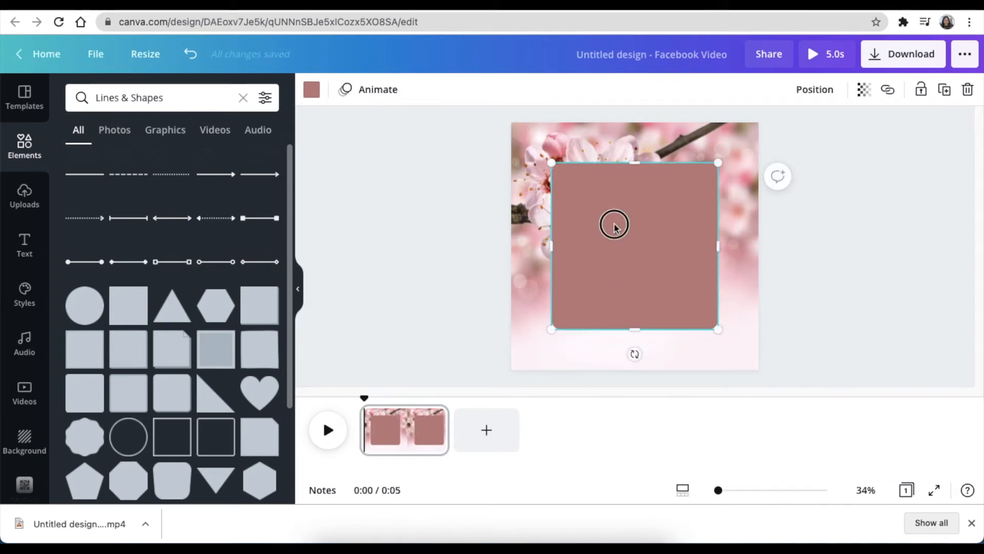
Lower the rounded square's opacity slightly so the blossom photo shows through it.
left_click(865, 97)
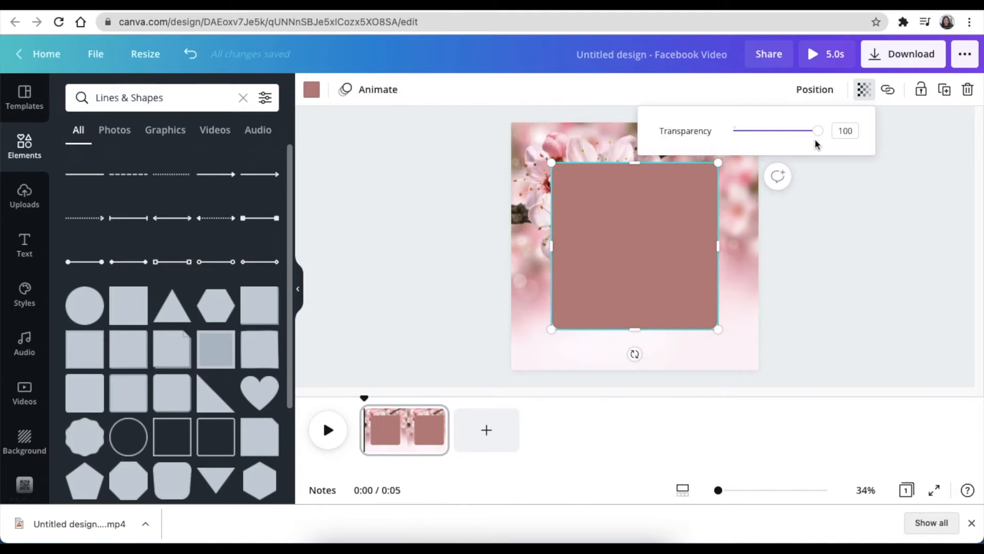
left_click_drag(818, 135, 803, 135)
left_click(848, 291)
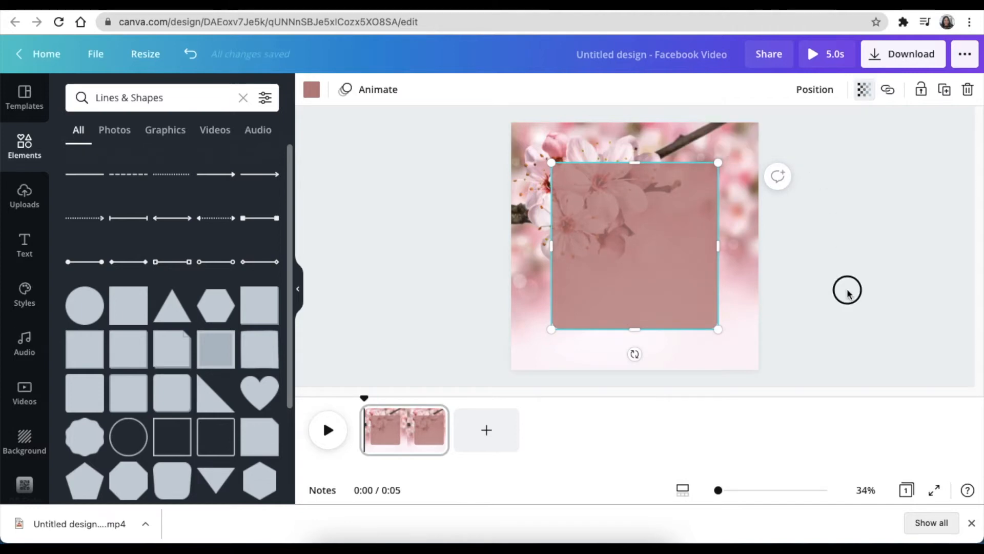
left_click(400, 231)
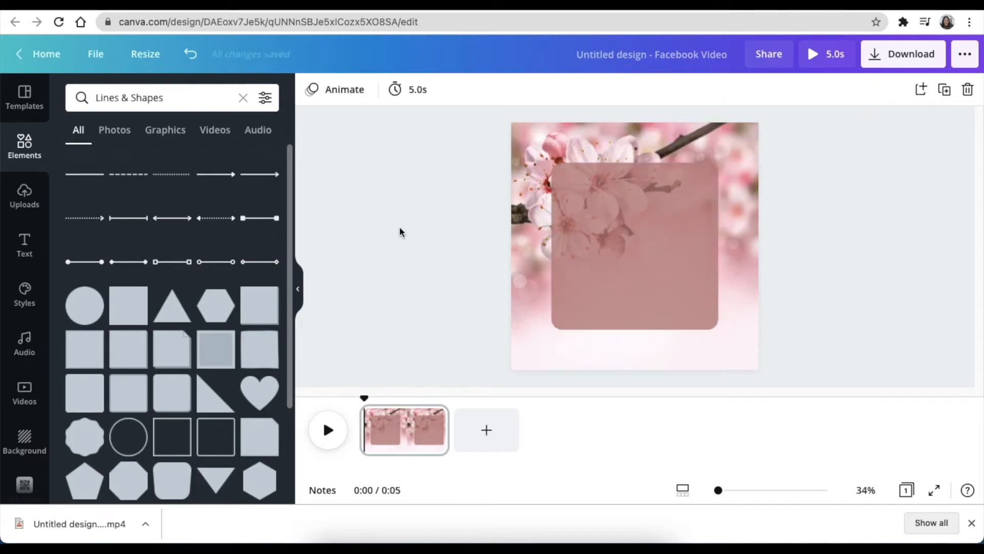
Add white Montserrat text over the square: "Reminder 'Be proud of who you are, and not ashamed of how someone else sees you.'".
key("t")
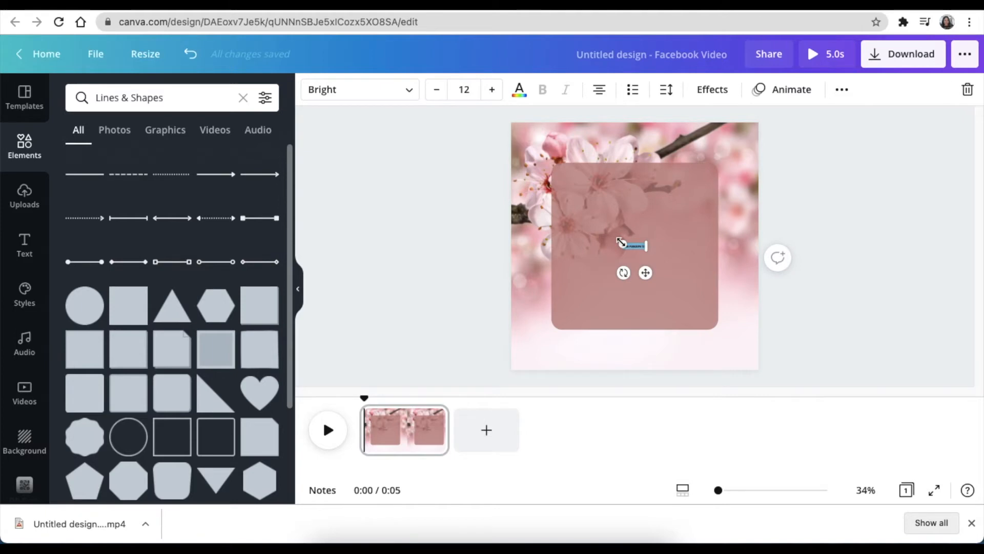
type("Reminder  'Be proud of who you are, and not ashamed of how someone else sees you.'")
left_click(380, 267)
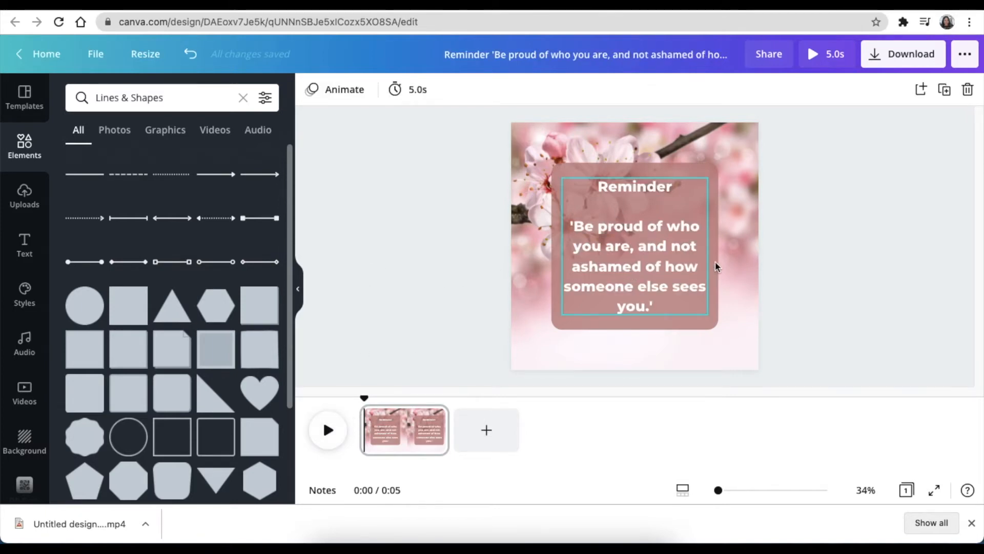
left_click(328, 430)
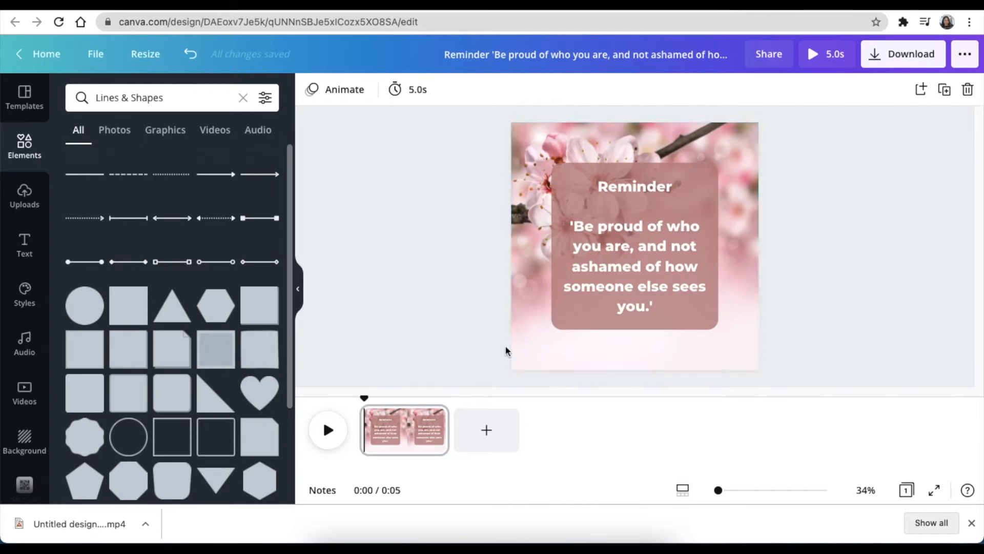
Try the Breathe and Pan page animations, apply Rise to the page and play the preview.
left_click(527, 344)
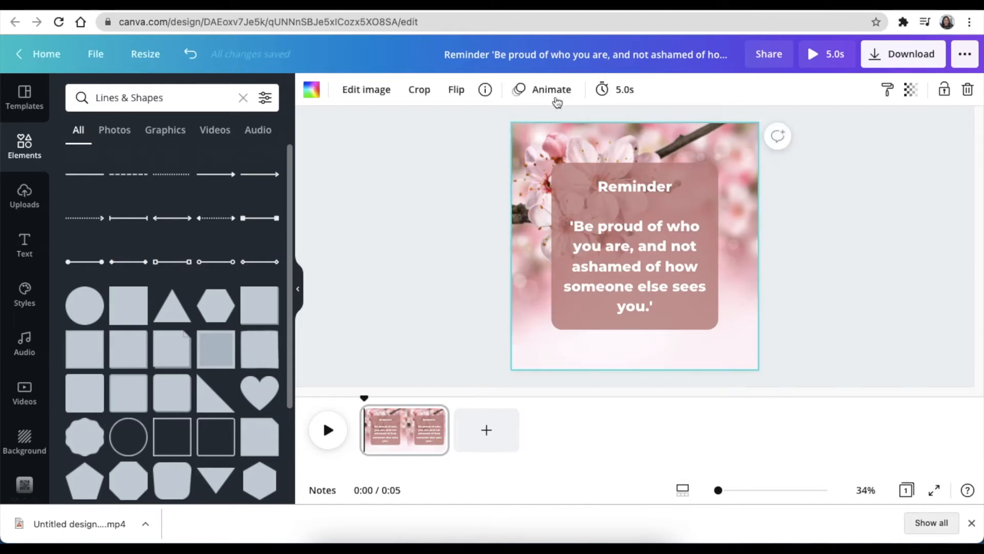
left_click(559, 96)
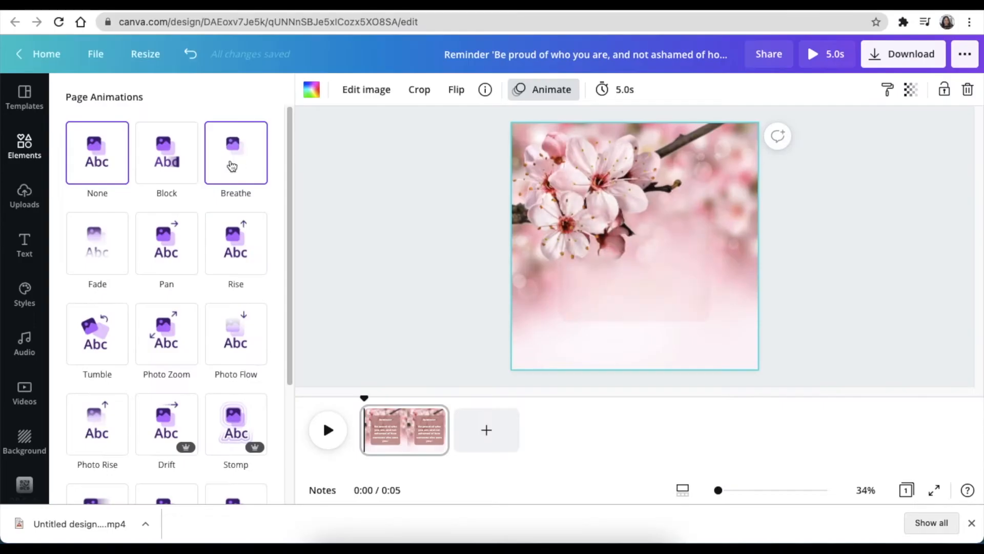
left_click(232, 166)
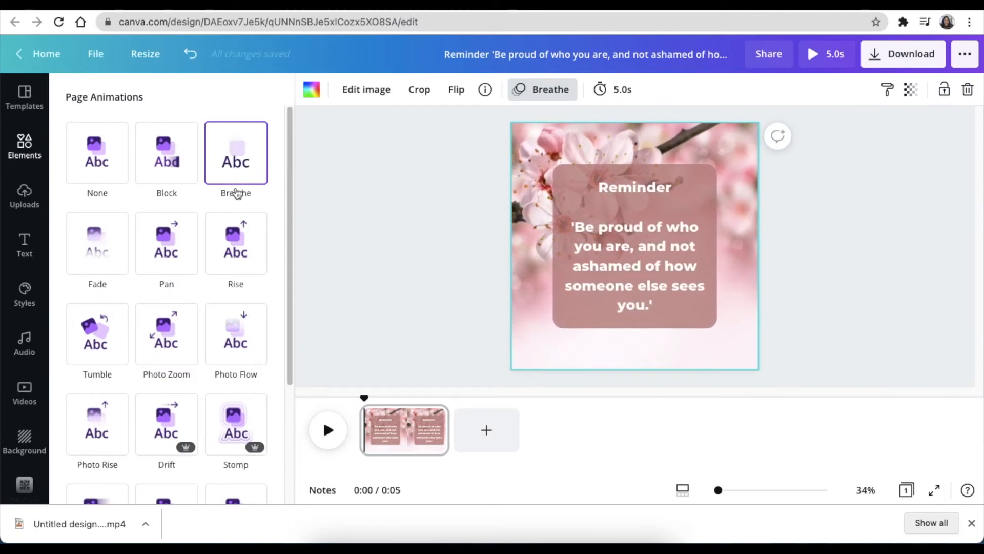
left_click(166, 251)
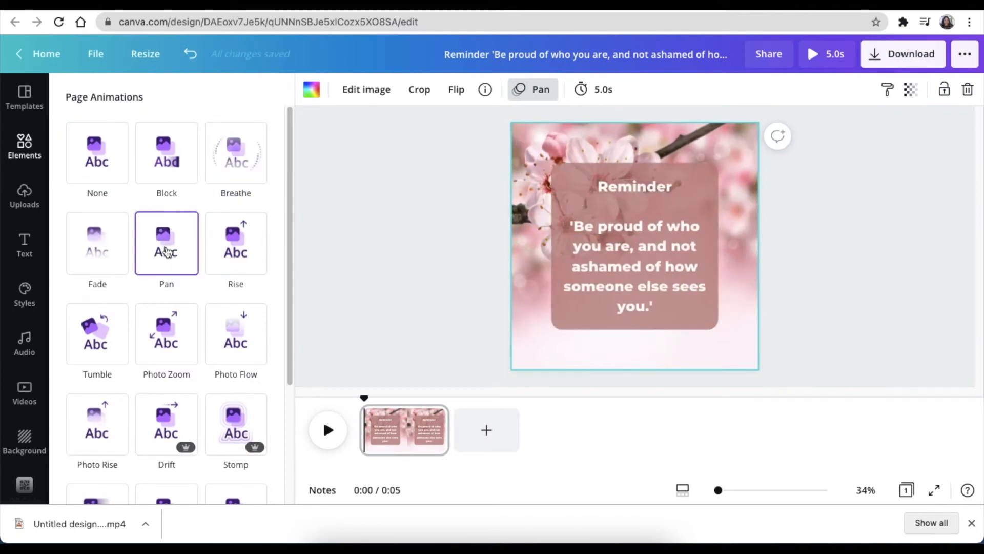
left_click(236, 247)
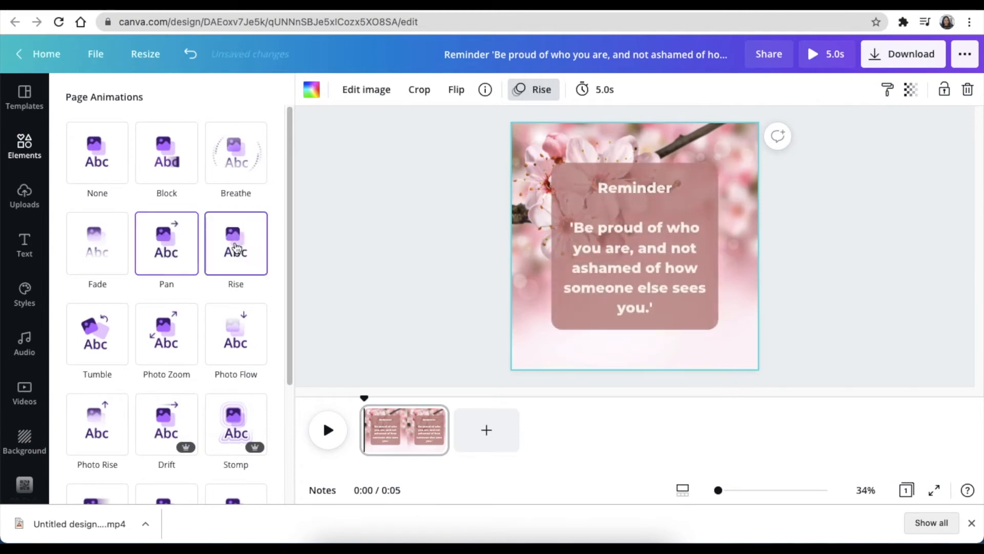
left_click(402, 223)
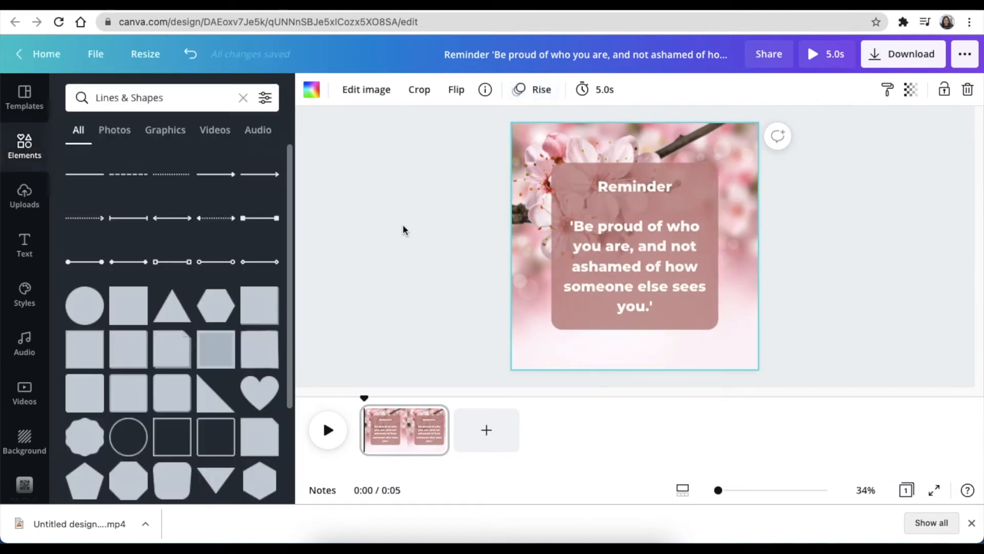
left_click(328, 431)
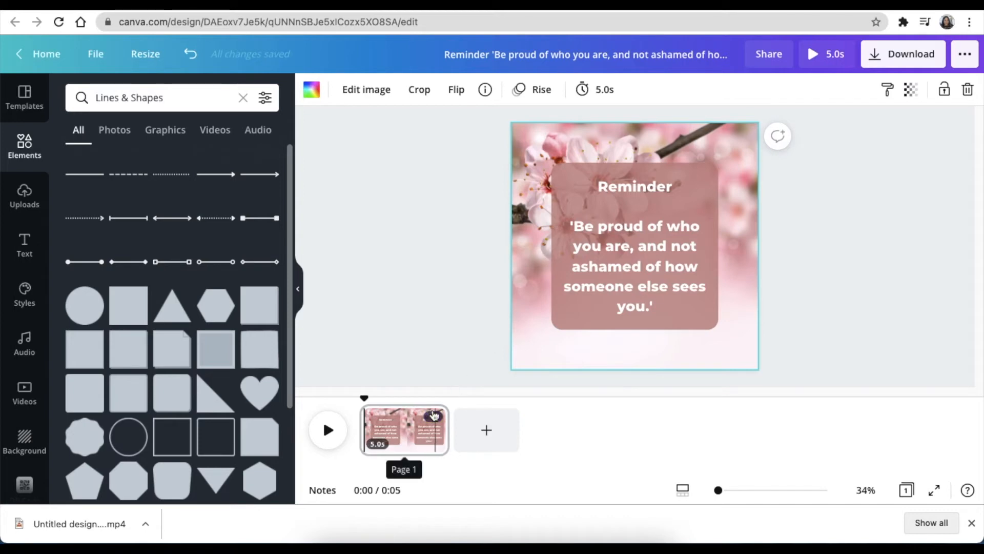
Set the page's duration to 9.0 seconds and play the video to check the reading time.
left_click(600, 90)
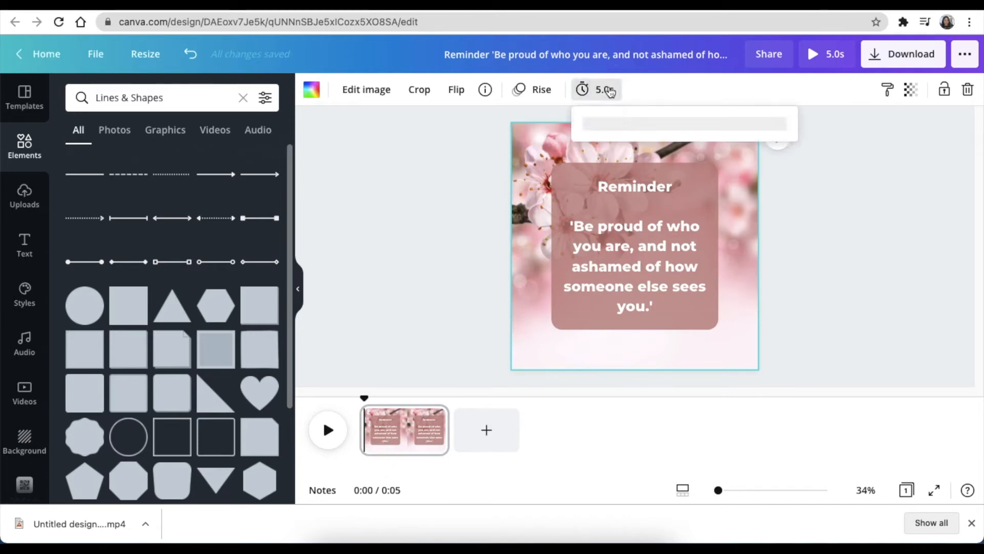
left_click_drag(658, 142, 669, 142)
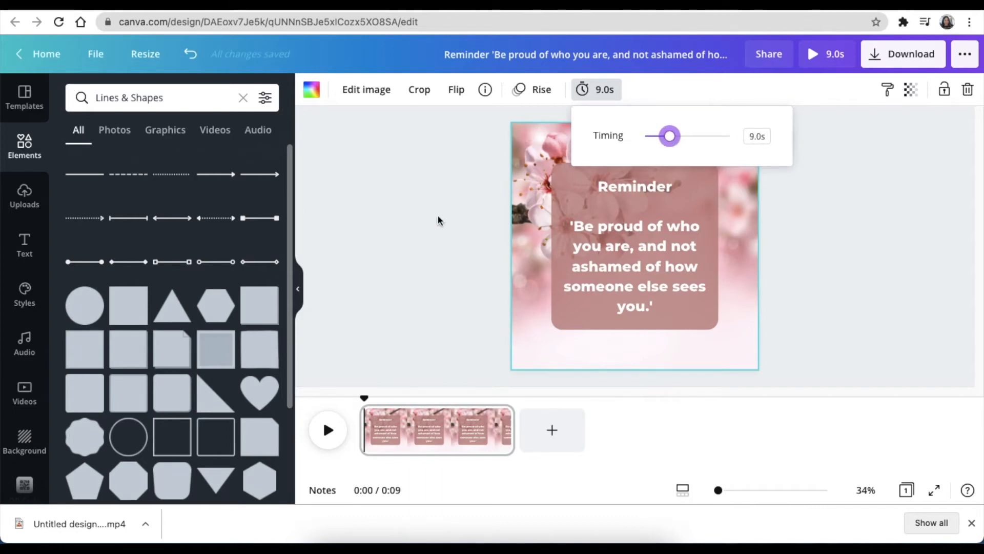
left_click(437, 220)
left_click(327, 433)
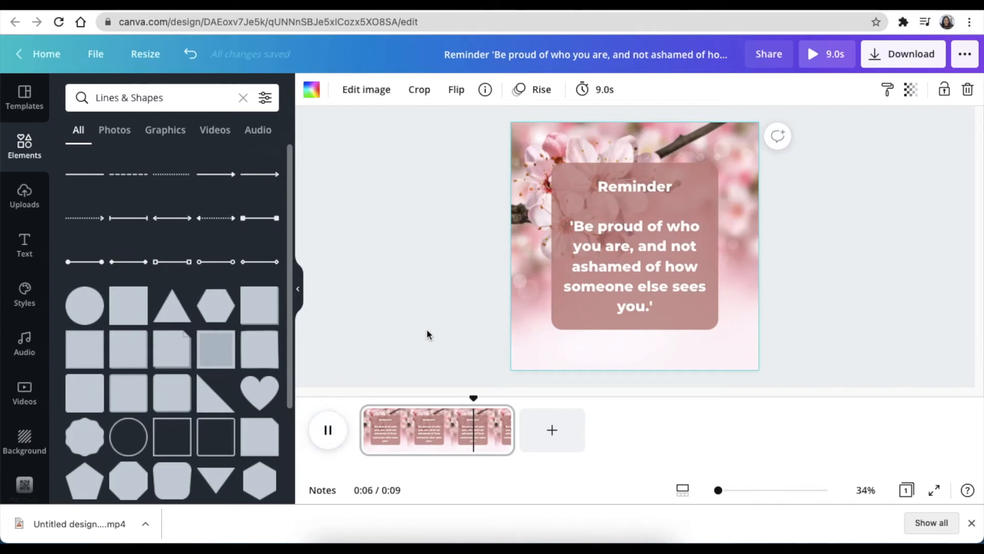
left_click(327, 433)
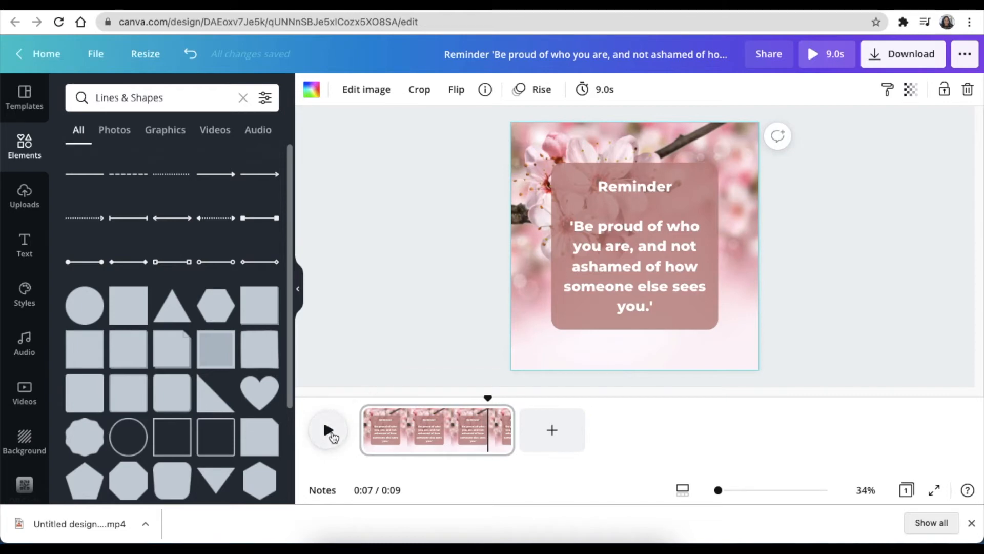
left_click(414, 304)
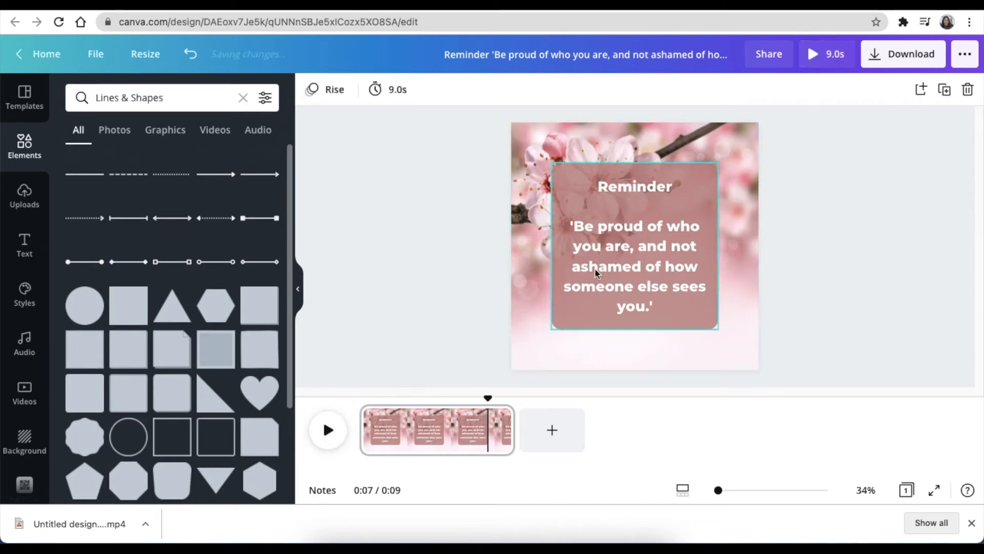
Try the Typewriter and Burst text animations on the quote, apply Bounce and play the preview.
left_click(638, 253)
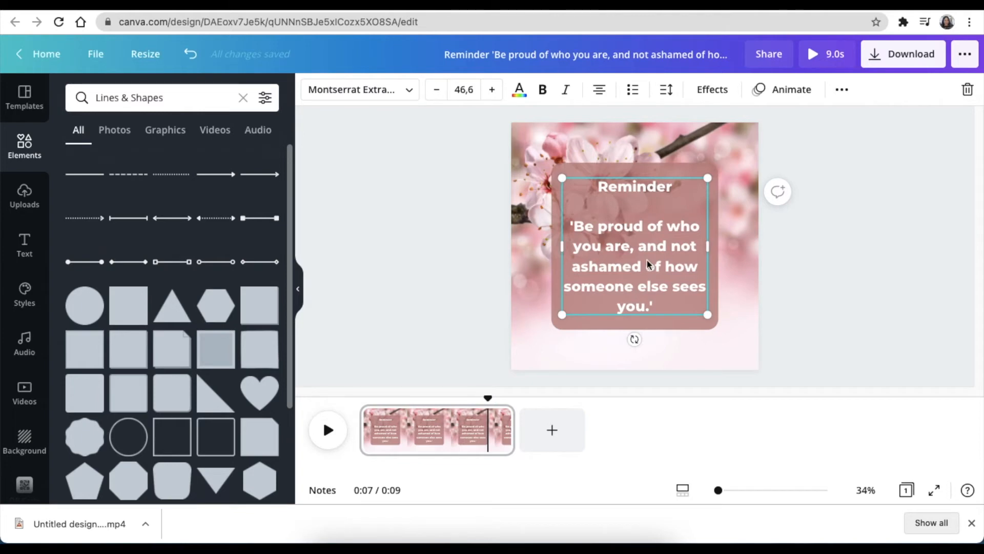
left_click(792, 90)
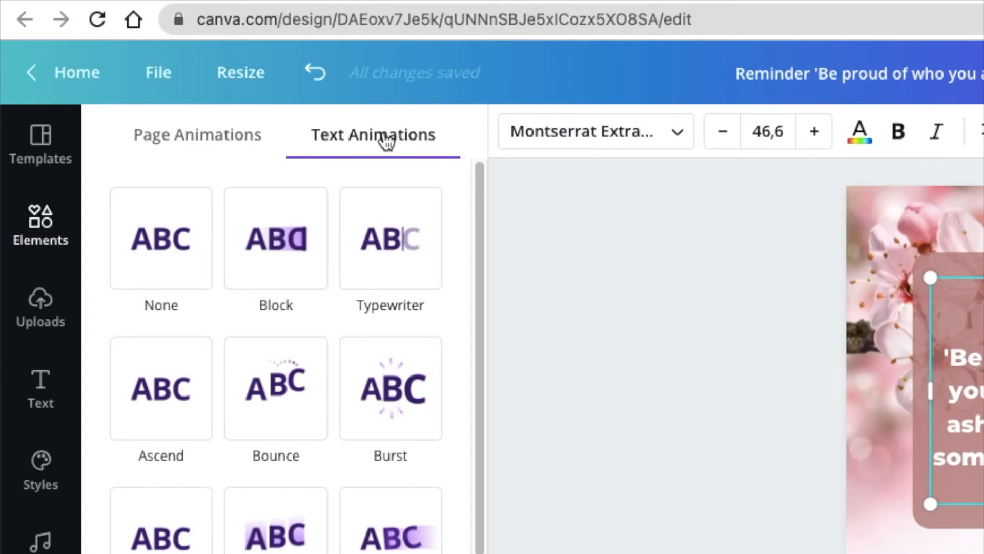
left_click(404, 268)
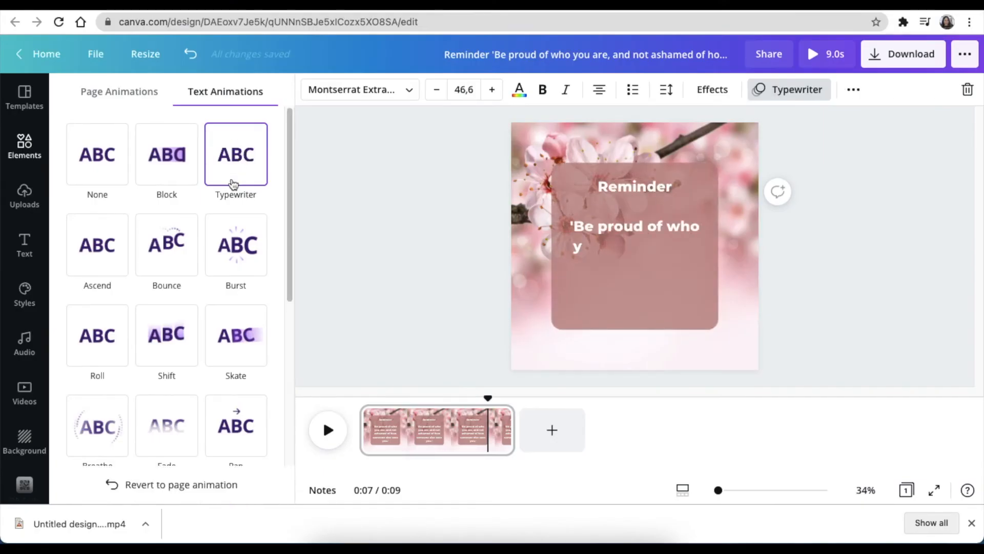
left_click(242, 250)
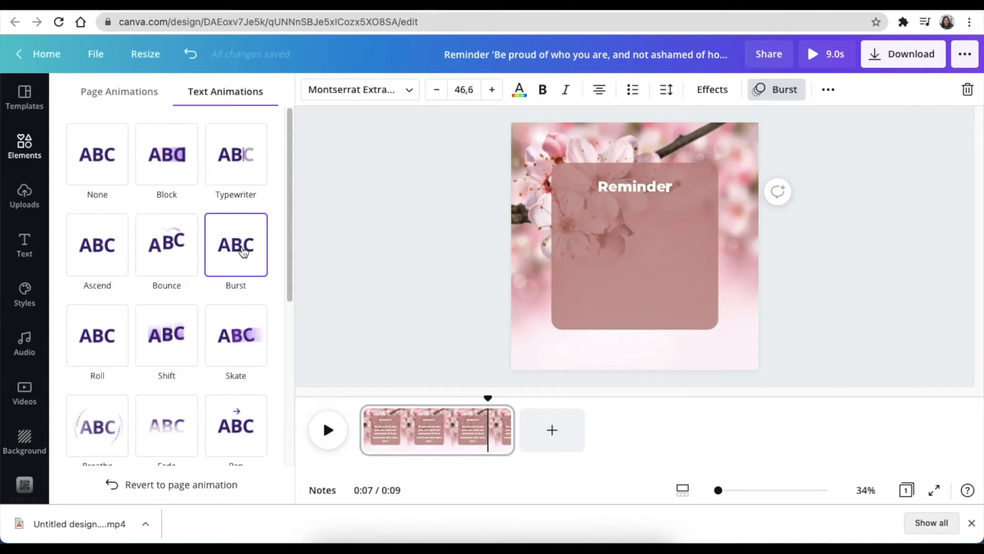
left_click(150, 245)
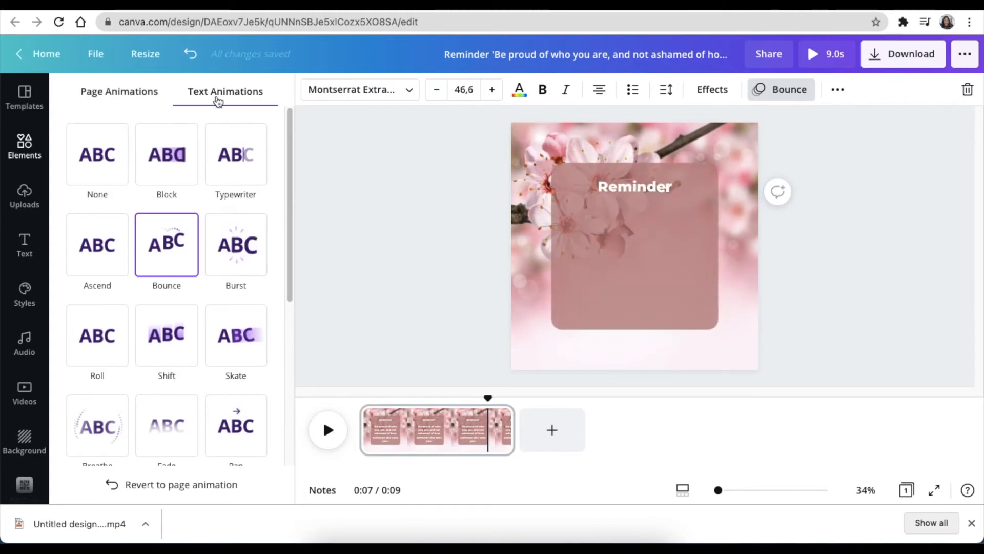
left_click(400, 223)
left_click(323, 435)
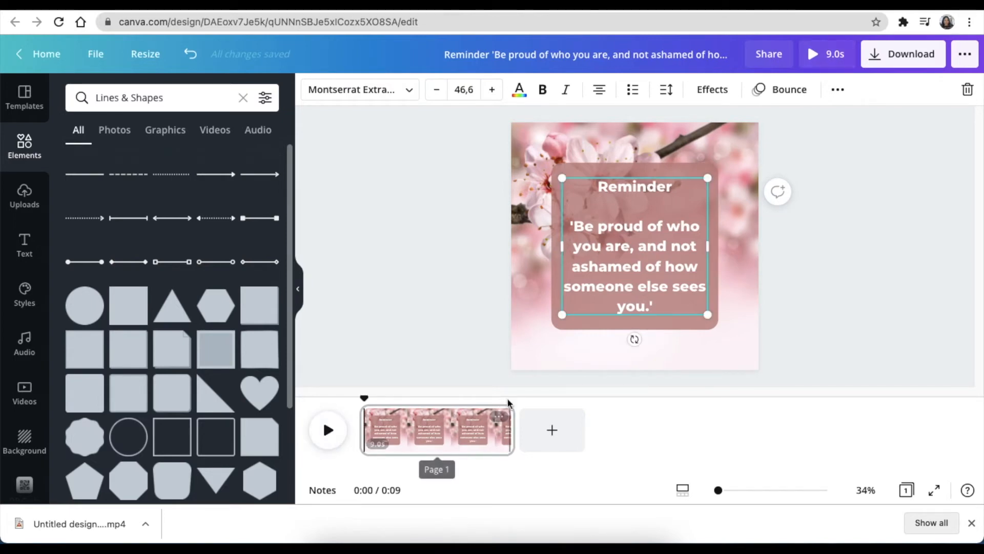
left_click(328, 430)
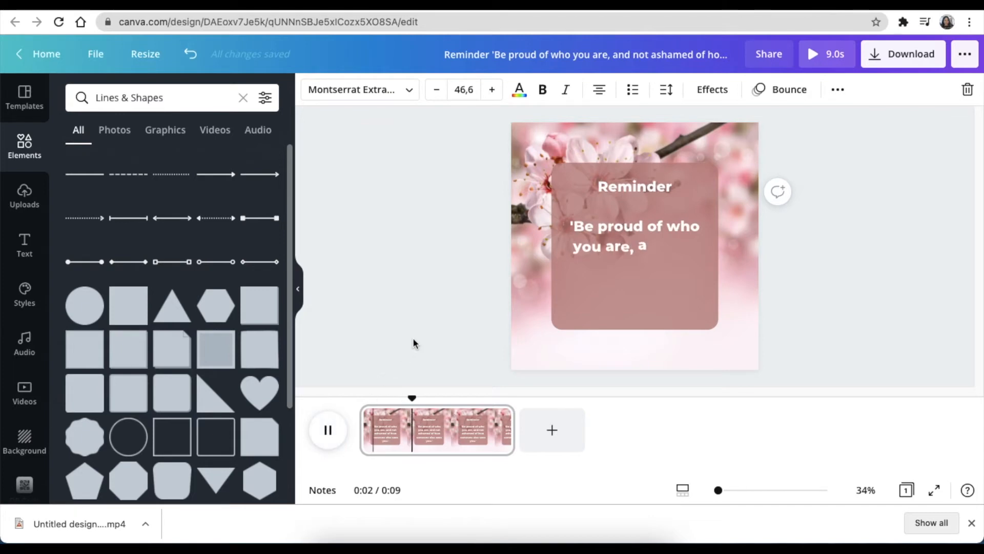
Clear the "Lines & Shapes" element search and open the full audio collection.
left_click(436, 272)
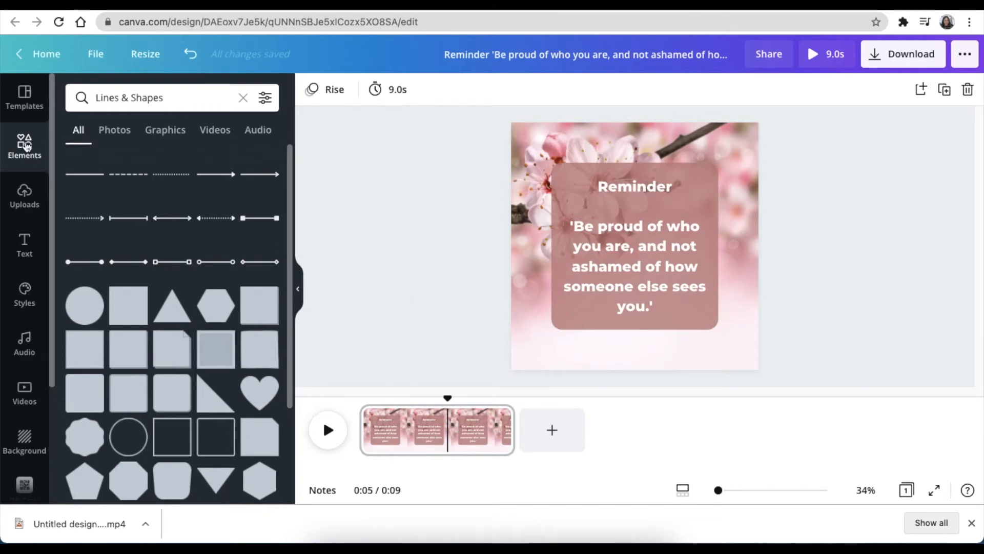
left_click(242, 97)
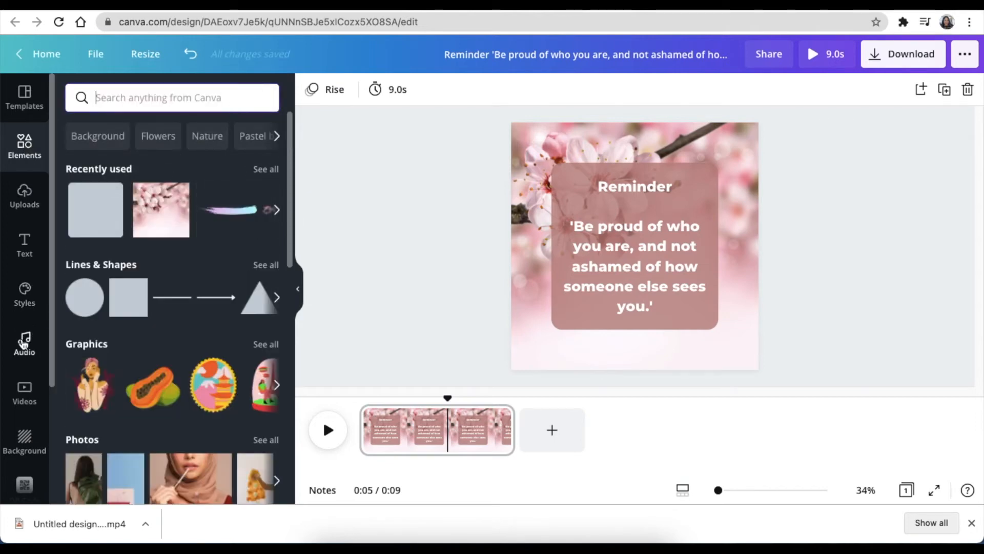
scroll(203, 294, "down", 4)
scroll(203, 294, "down", 5)
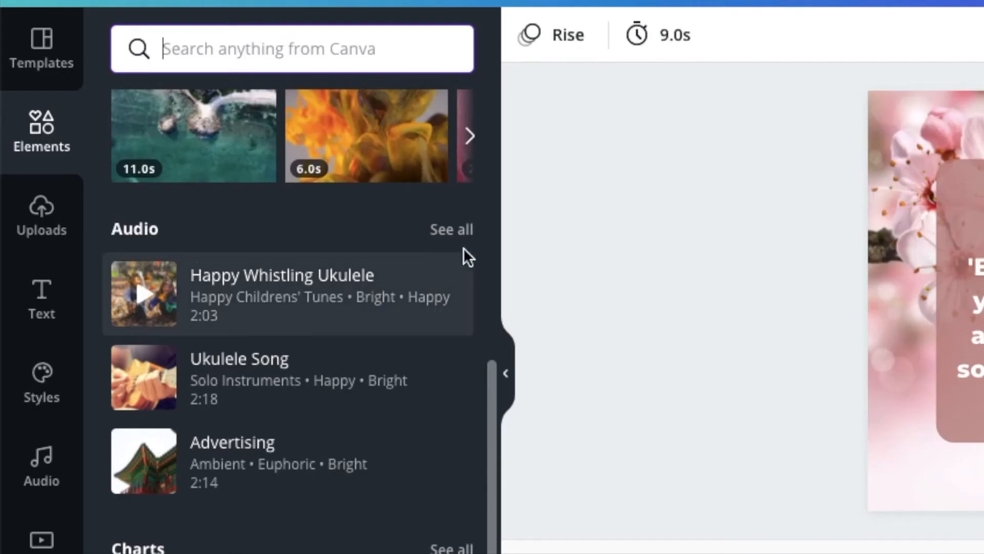
left_click(451, 229)
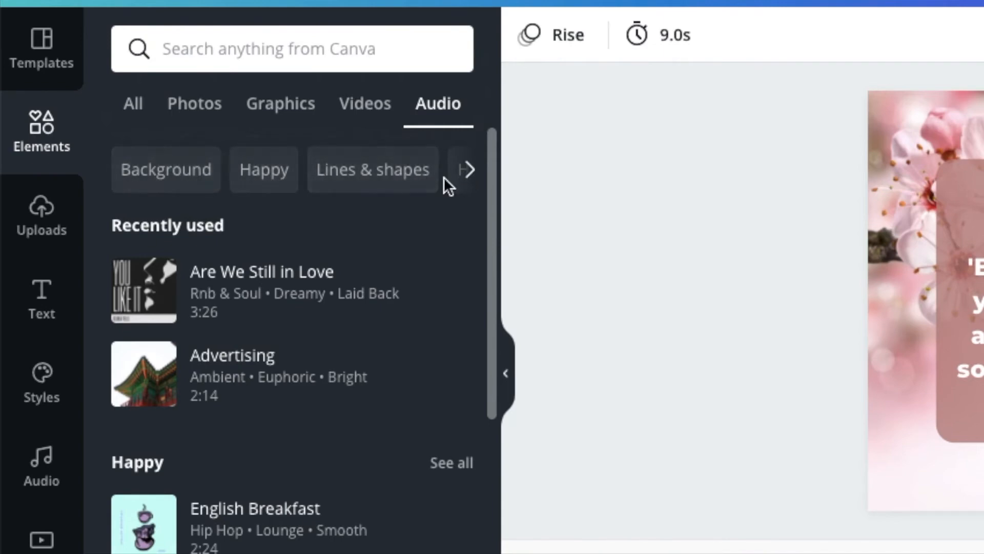
Browse the Happy and Advertising audio categories, add the "Advertising" track to the video and play it.
left_click(469, 173)
left_click(469, 174)
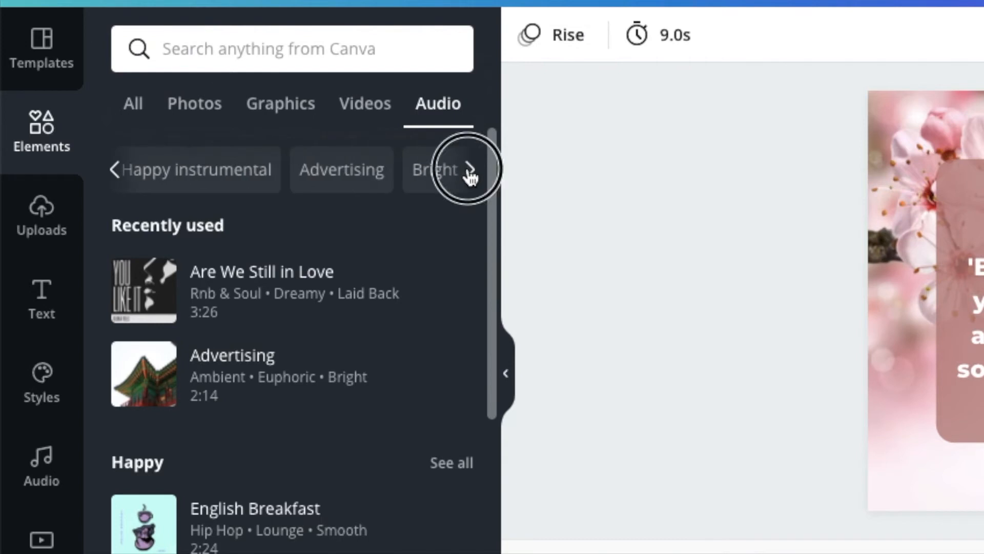
left_click(114, 173)
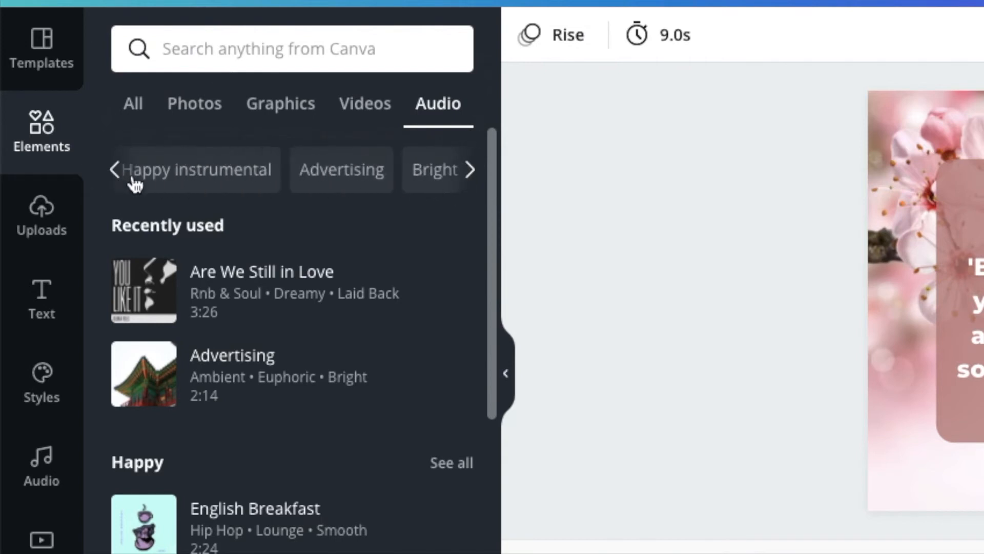
left_click(120, 177)
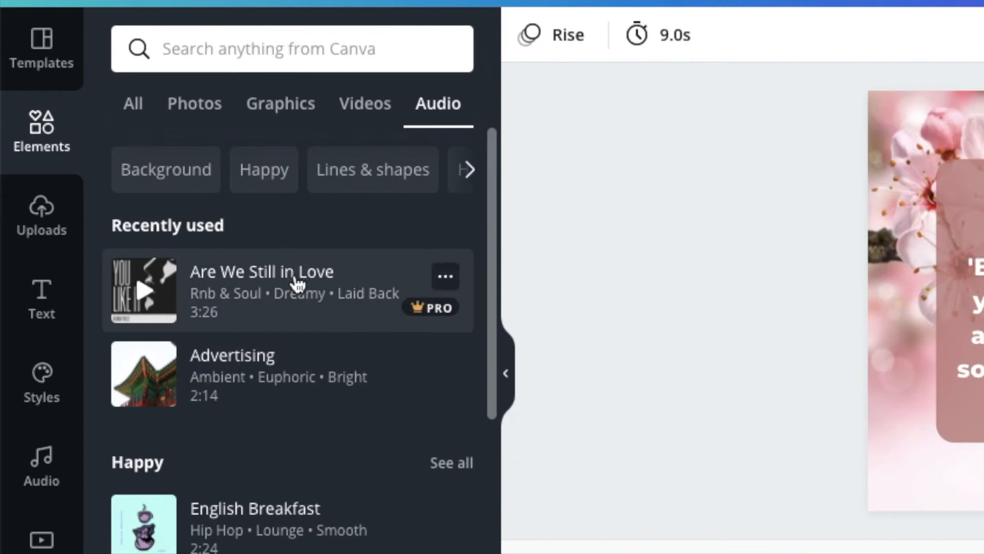
left_click(244, 189)
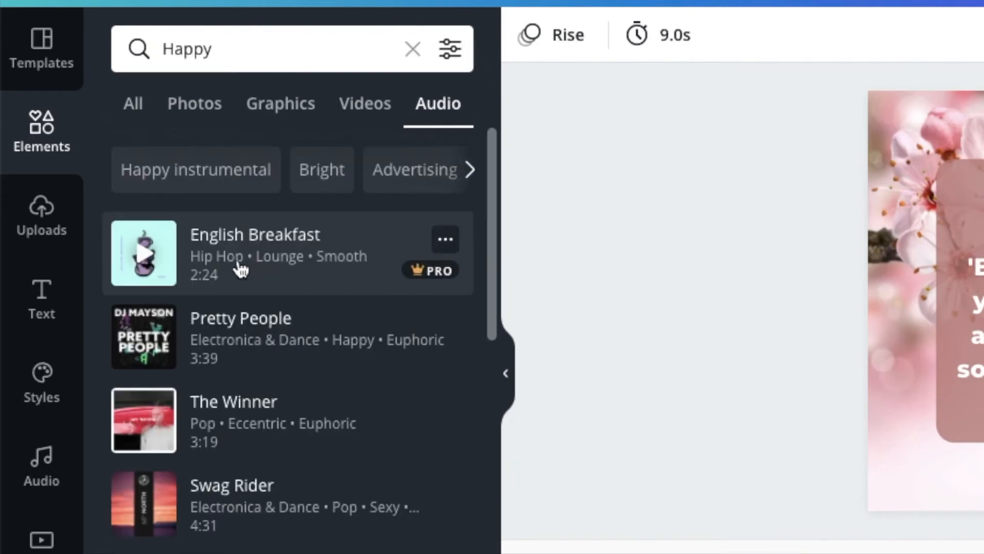
left_click(413, 171)
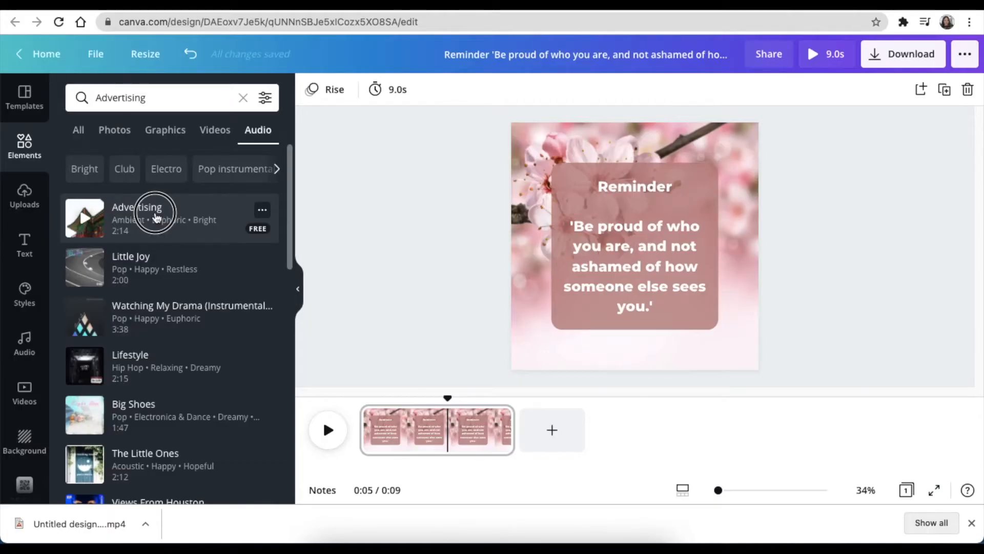
left_click(262, 259)
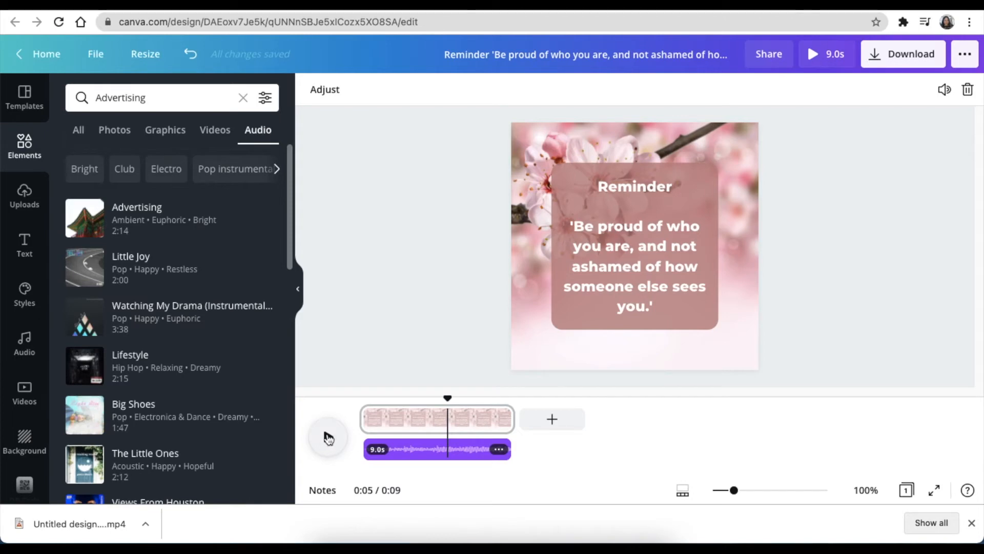
left_click(328, 437)
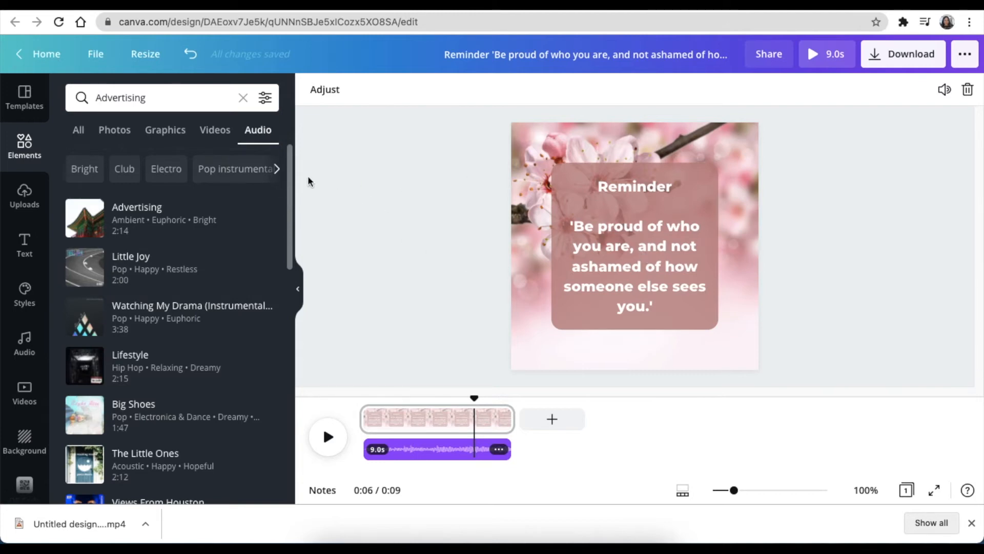
Trim the end of the "Advertising" audio track to shorten it to 2.9 seconds.
left_click(275, 172)
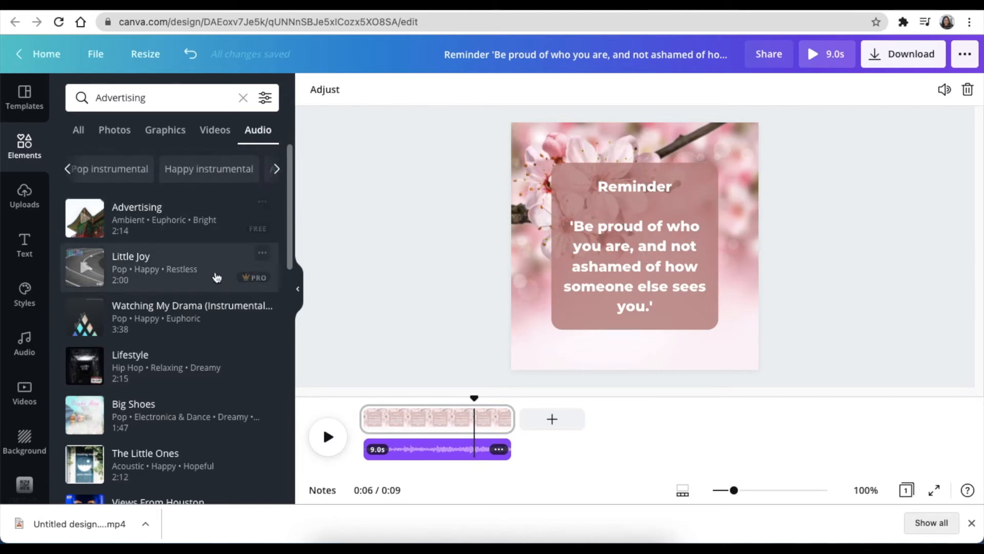
scroll(218, 274, "down", 1)
scroll(218, 277, "down", 2)
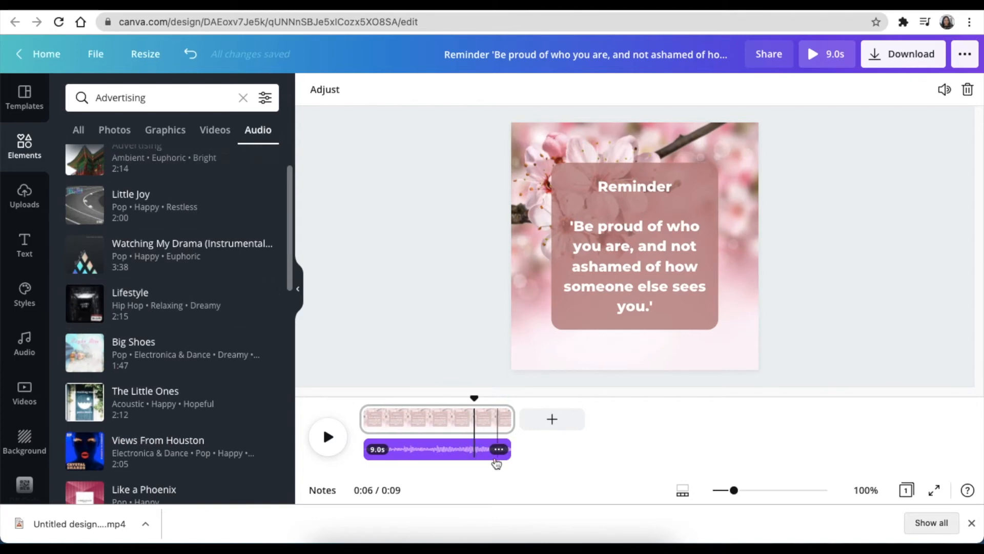
left_click(501, 451)
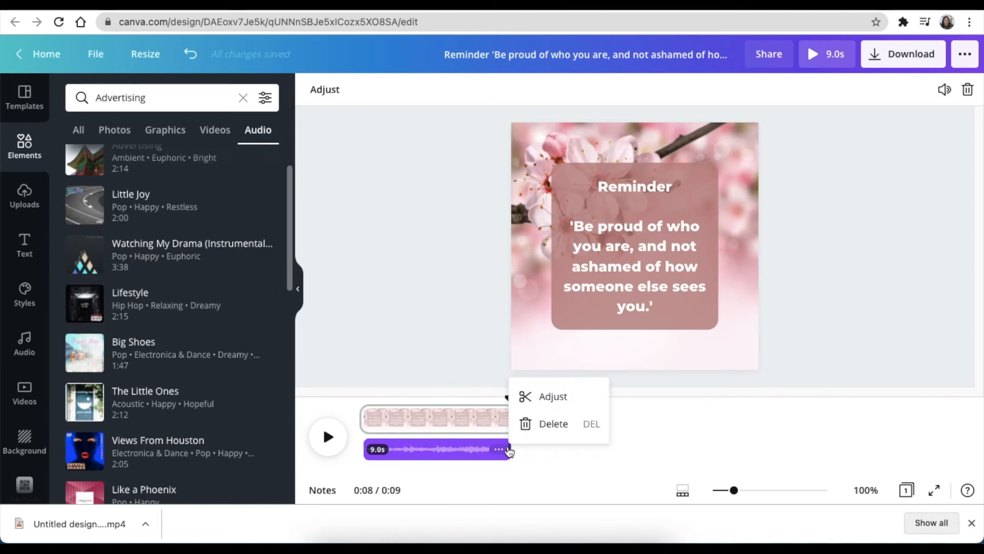
left_click(551, 394)
left_click(534, 451)
left_click_drag(511, 451, 413, 456)
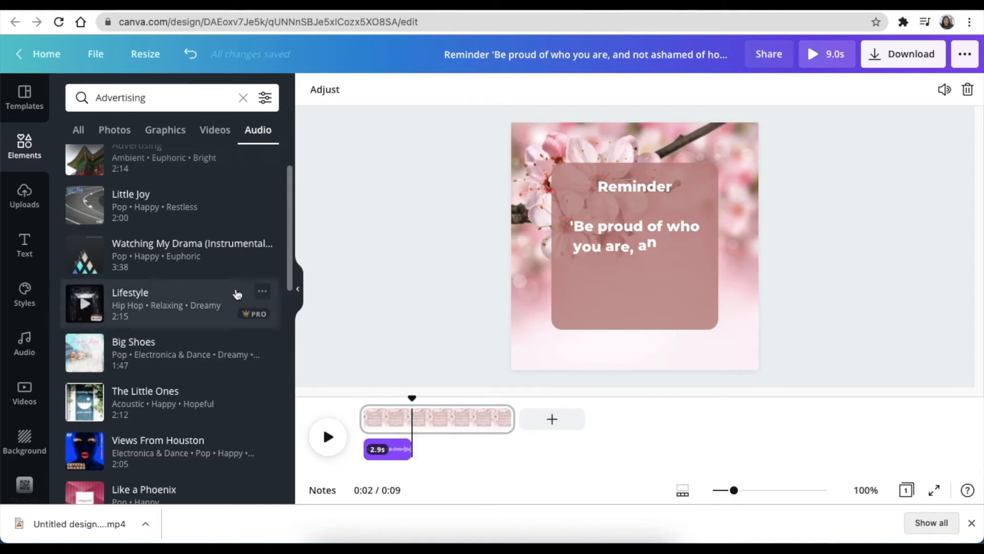
Add the "Little Joy" track, trim its start to 6.0 seconds so it follows "Advertising", and play the video from the beginning.
left_click(174, 215)
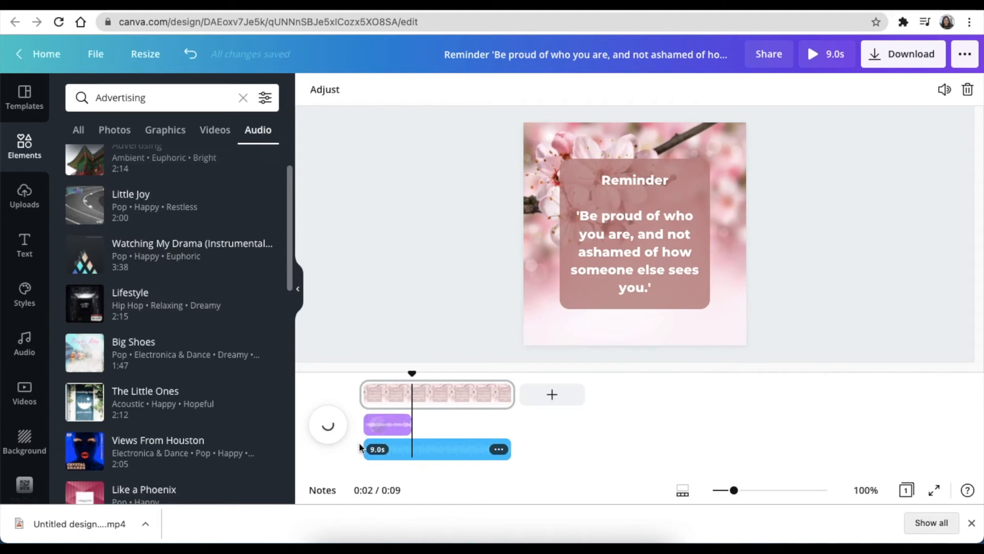
left_click_drag(364, 447, 406, 448)
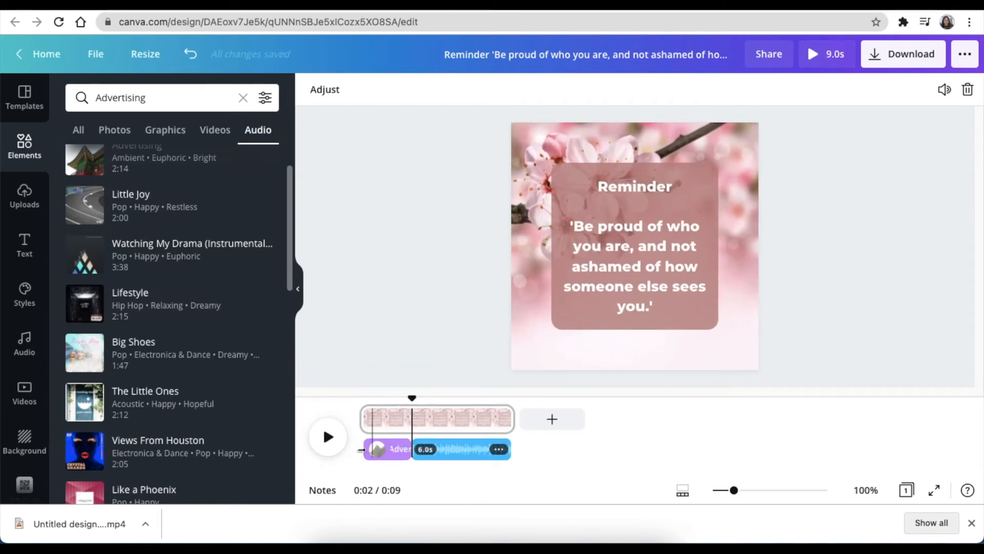
left_click_drag(413, 397, 365, 399)
key("space")
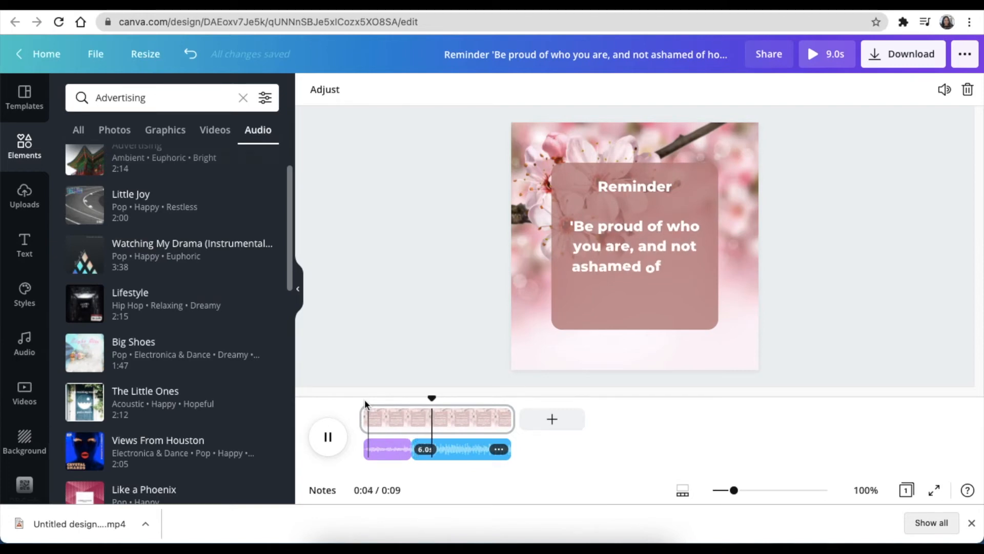
key("space")
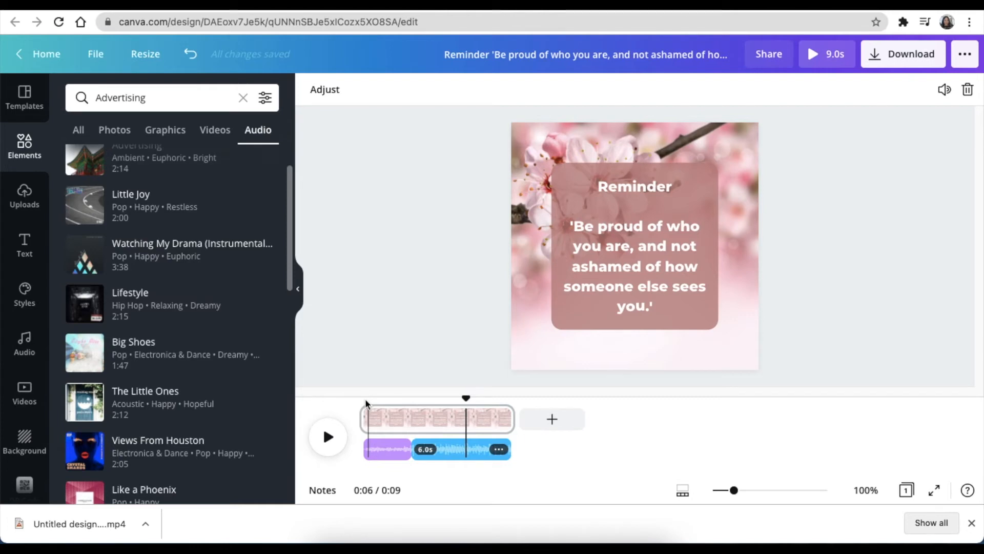
left_click(431, 342)
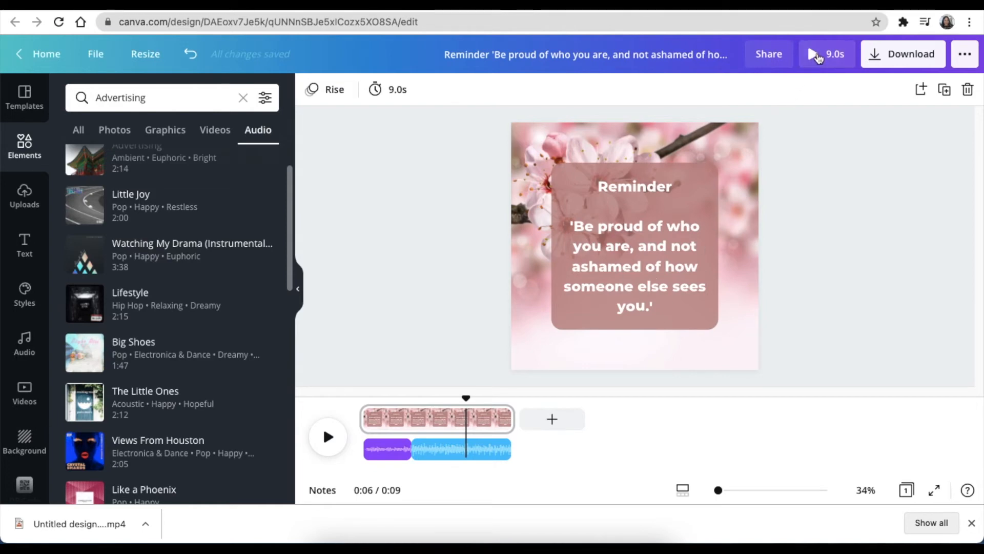
Download the finished Reminder design as an MP4 Video.
left_click(902, 54)
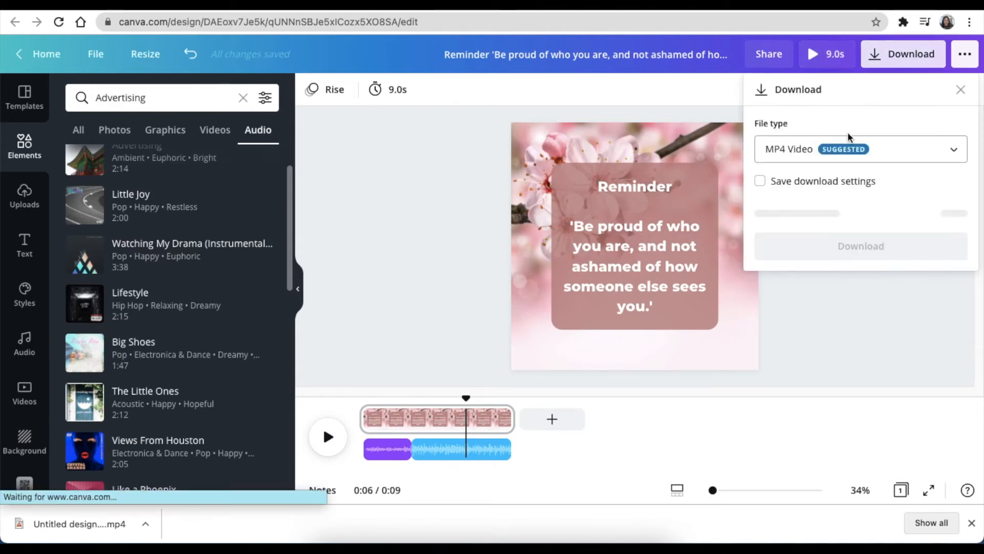
left_click(843, 325)
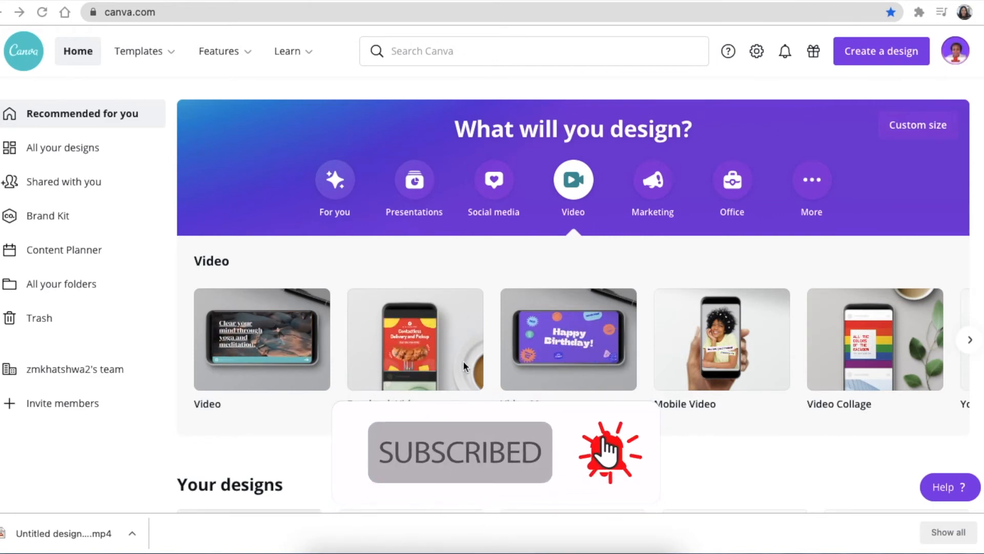
Open the Facebook Video template collection and look through the available template designs.
mouse_move(453, 337)
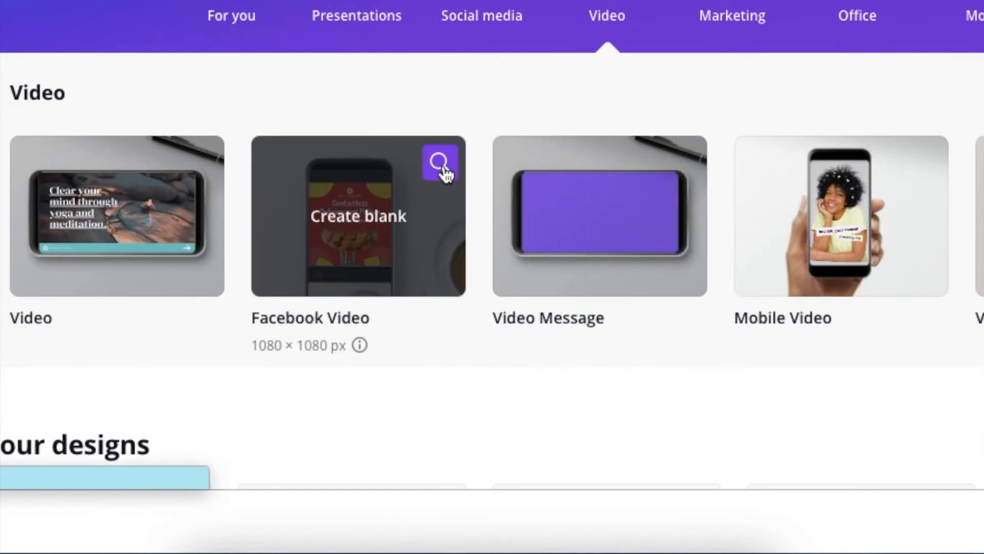
left_click(441, 175)
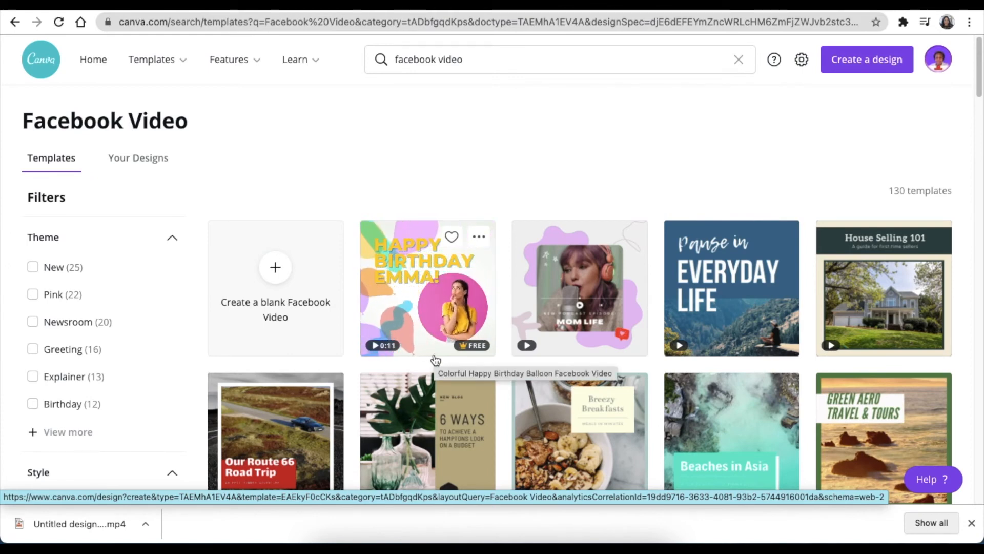
scroll(490, 360, "down", 3)
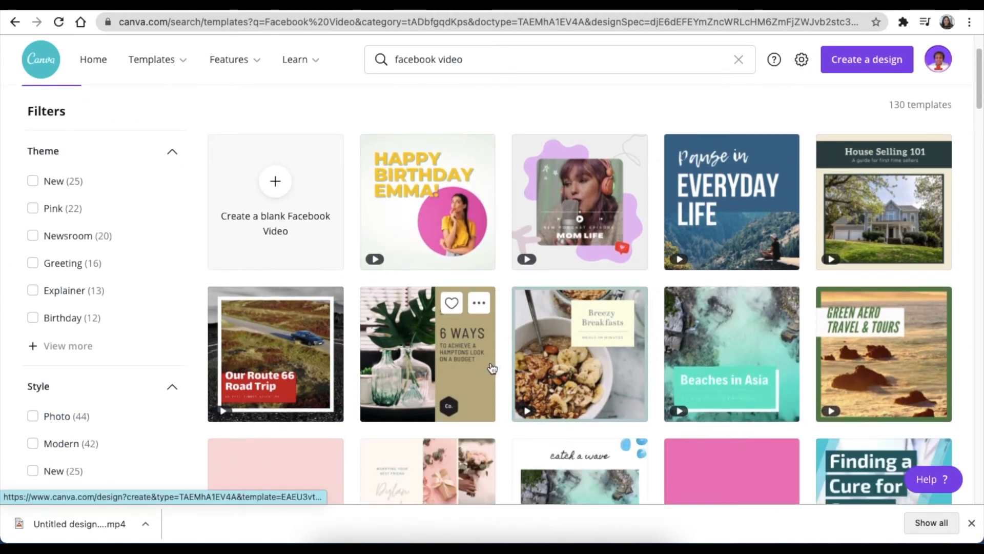
scroll(506, 377, "down", 5)
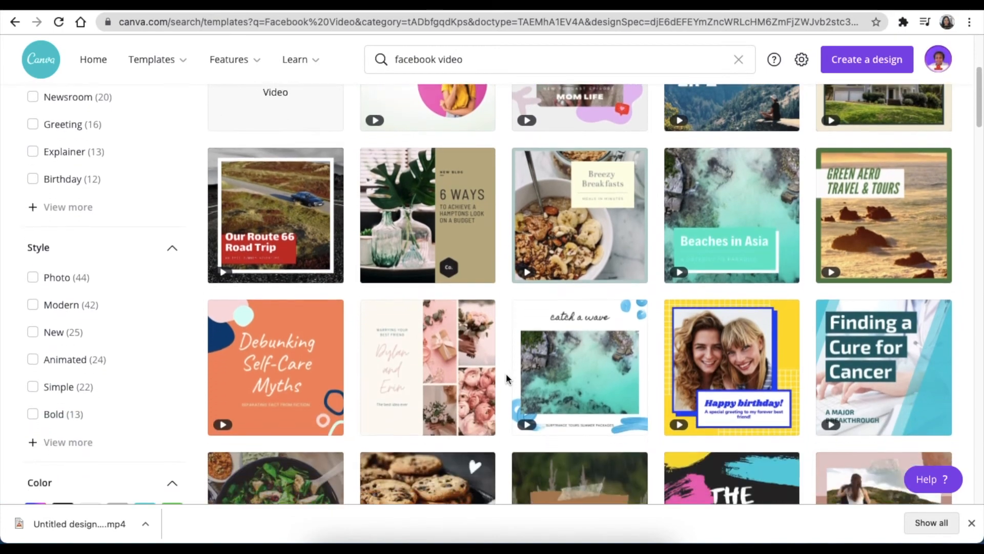
scroll(506, 374, "down", 6)
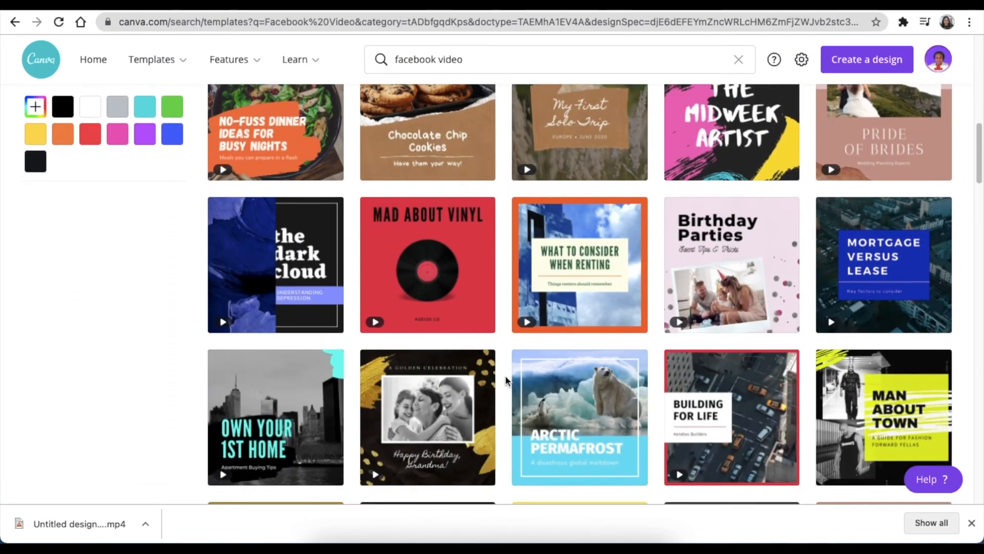
scroll(506, 376, "down", 8)
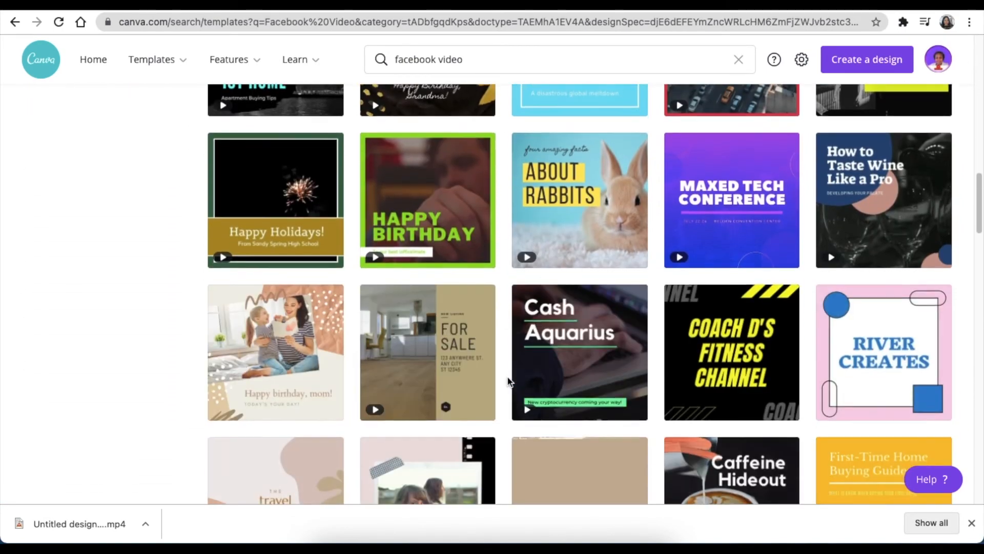
scroll(506, 382, "down", 8)
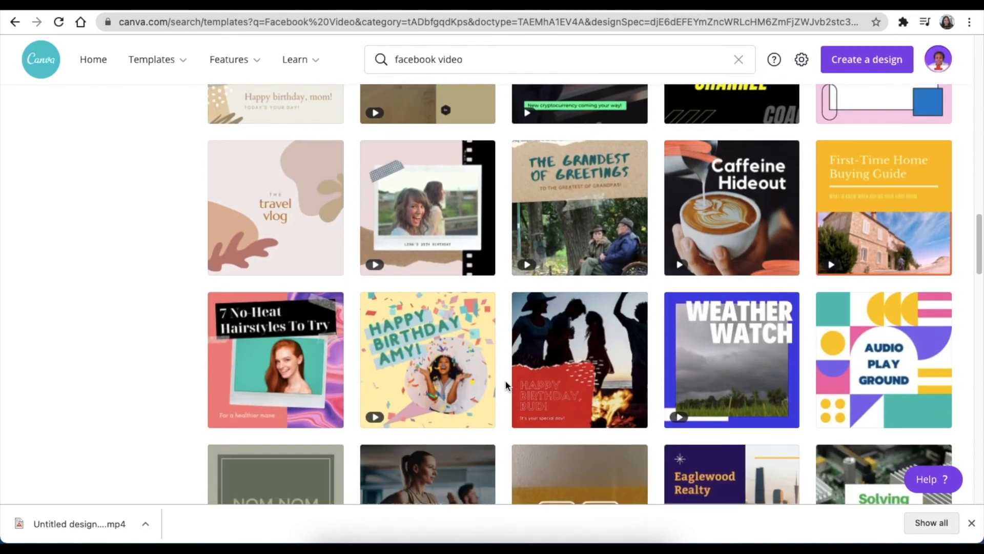
scroll(506, 385, "down", 6)
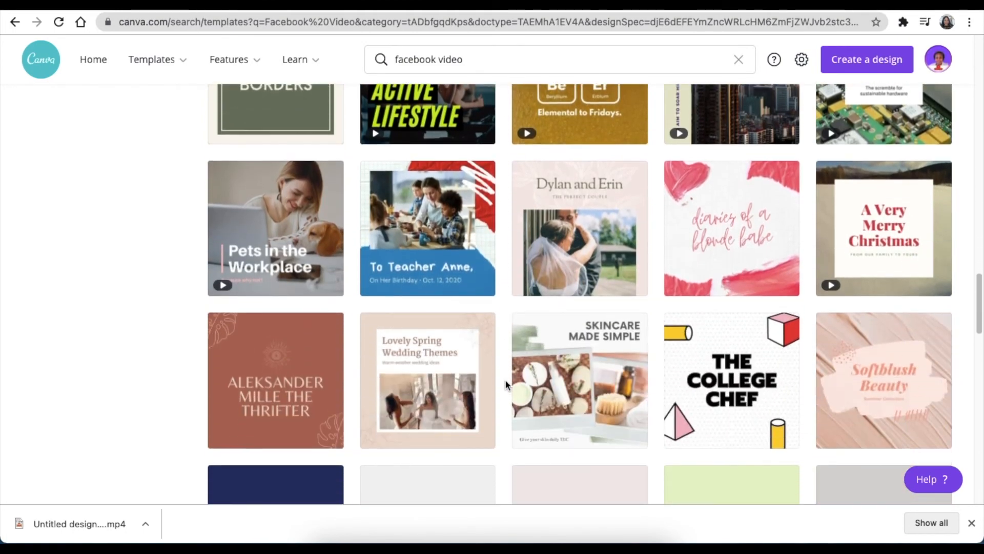
scroll(505, 380, "down", 3)
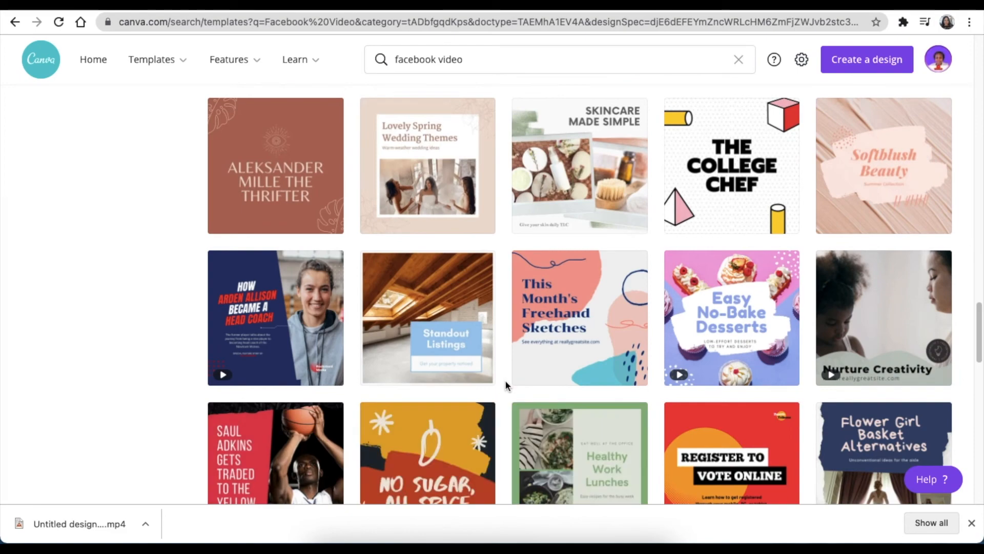
scroll(505, 384, "down", 3)
scroll(505, 384, "down", 3)
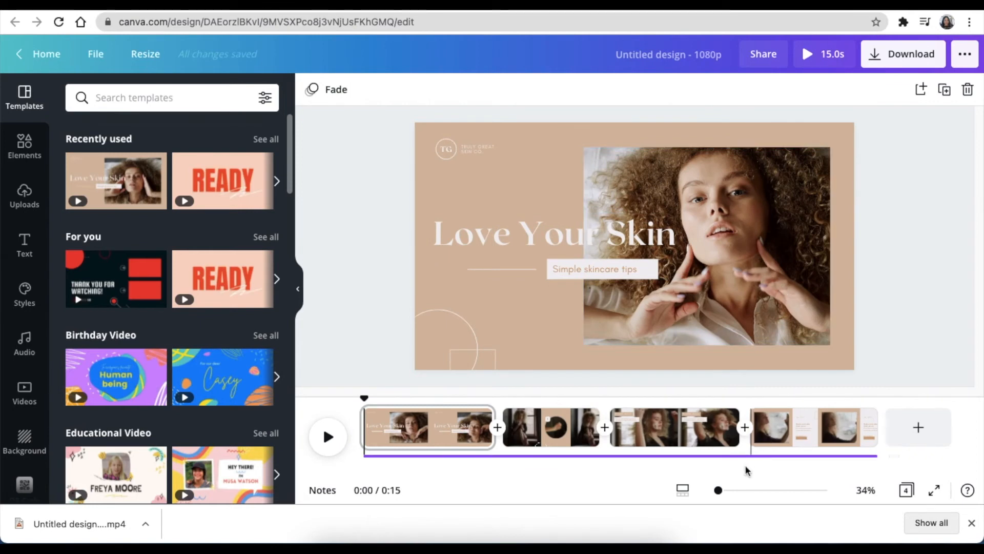
Add the Mobirise logo from the uploaded images to the first page of the skincare video.
left_click(453, 152)
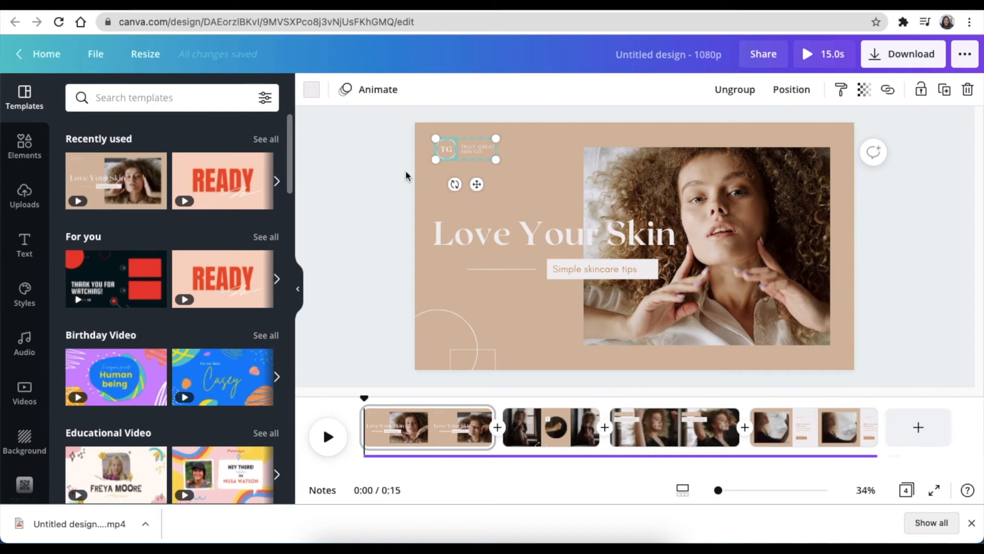
left_click(24, 197)
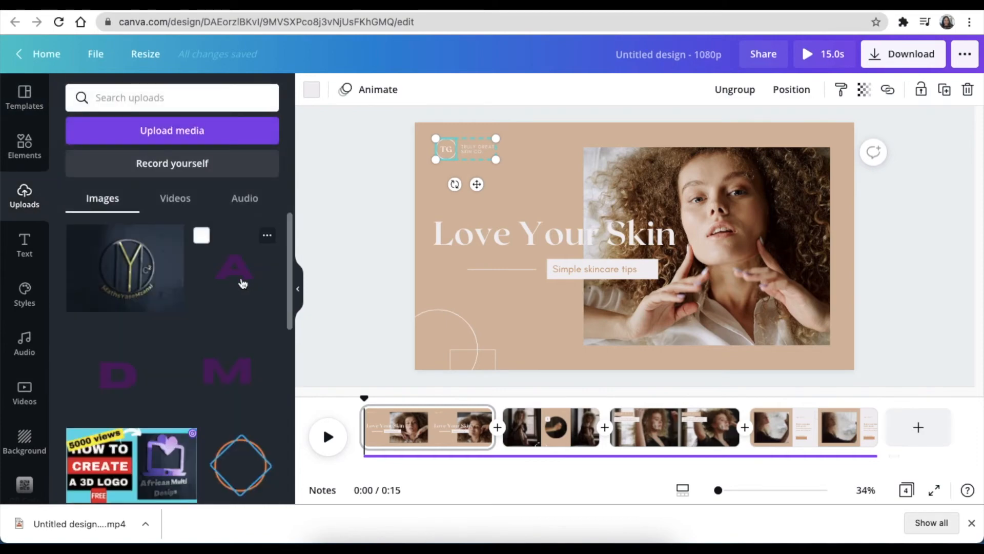
scroll(243, 305, "down", 10)
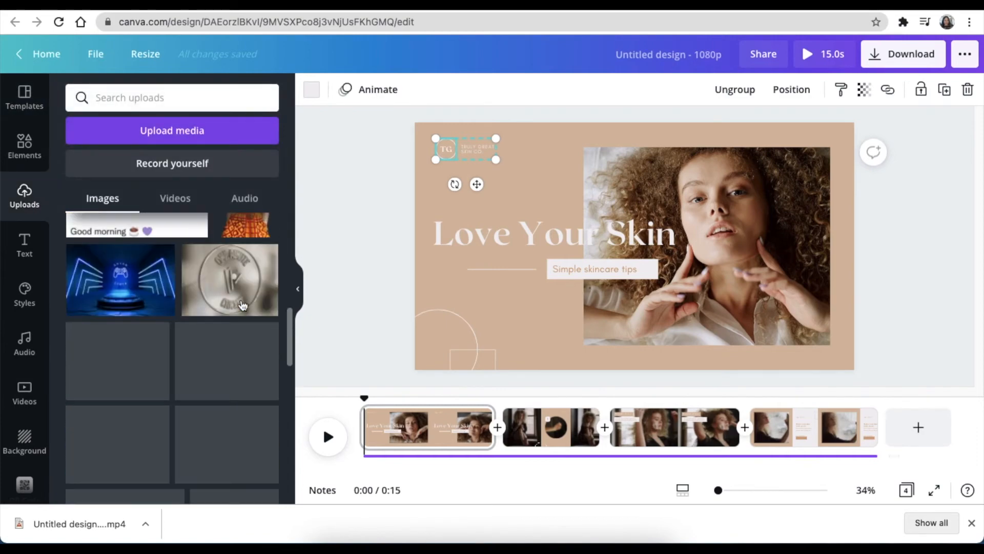
scroll(243, 305, "down", 10)
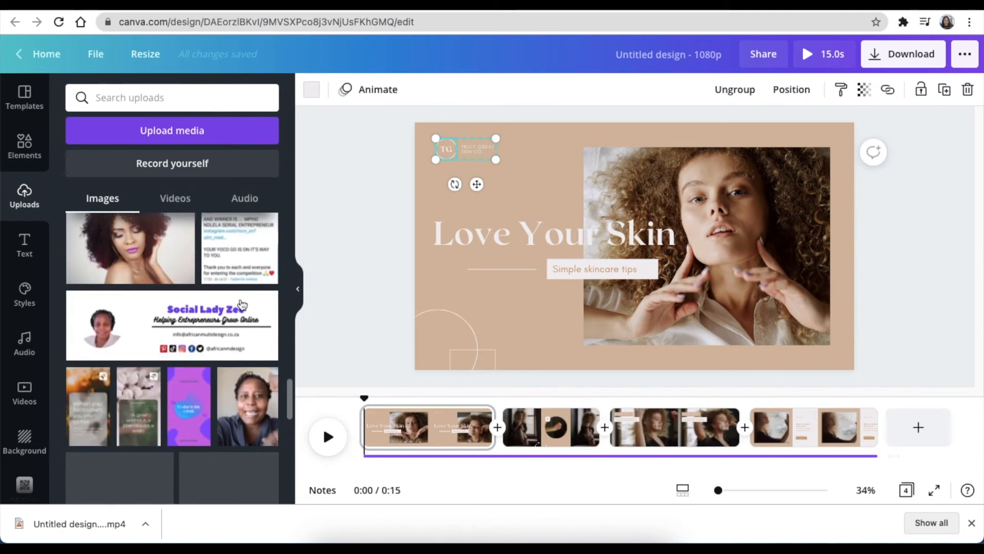
scroll(243, 306, "down", 10)
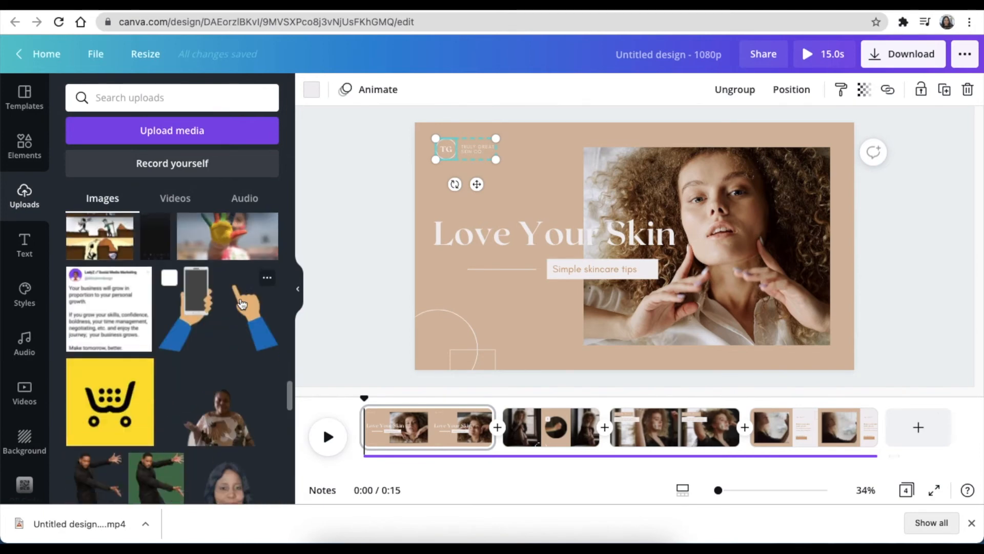
scroll(241, 304, "down", 3)
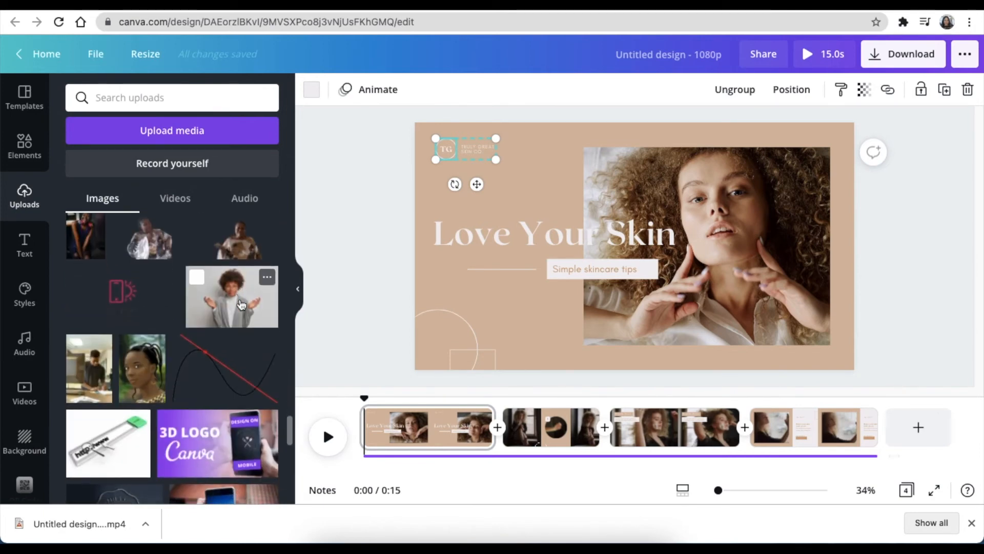
left_click(241, 306)
left_click_drag(122, 292, 656, 286)
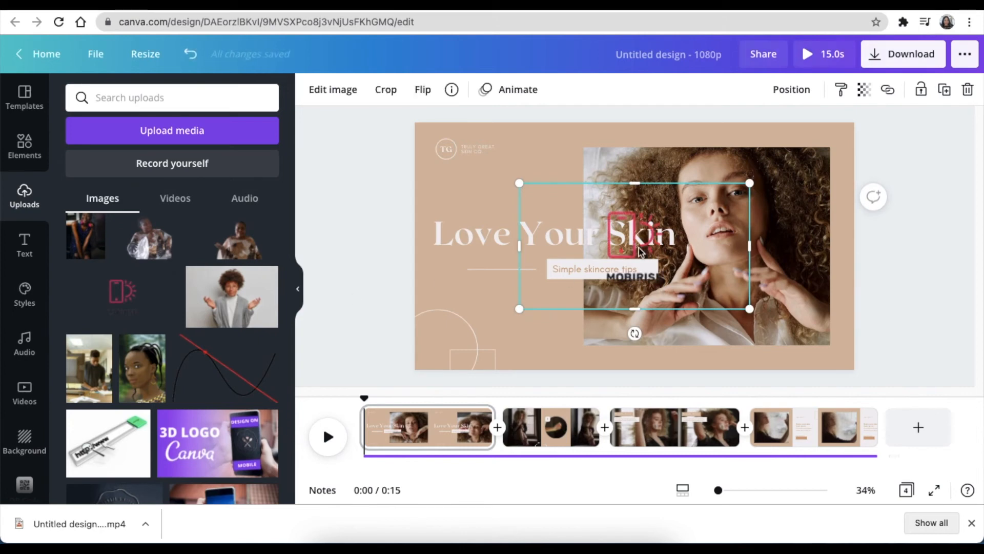
left_click_drag(638, 241, 512, 241)
Delete the template's "TG" skincare logo and move the Mobirise logo into its place in the page's upper-left corner.
left_click(460, 154)
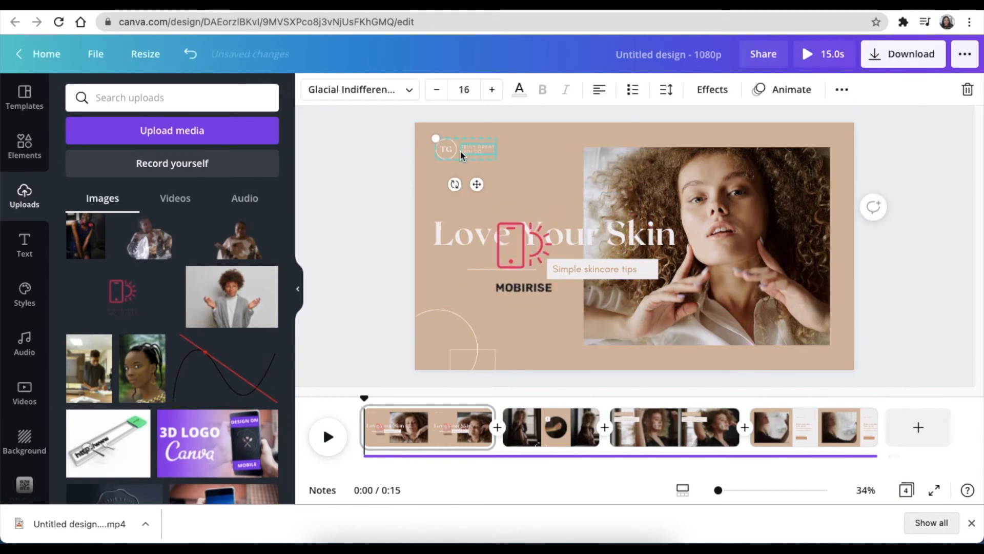
key("Delete")
left_click_drag(521, 258, 466, 168)
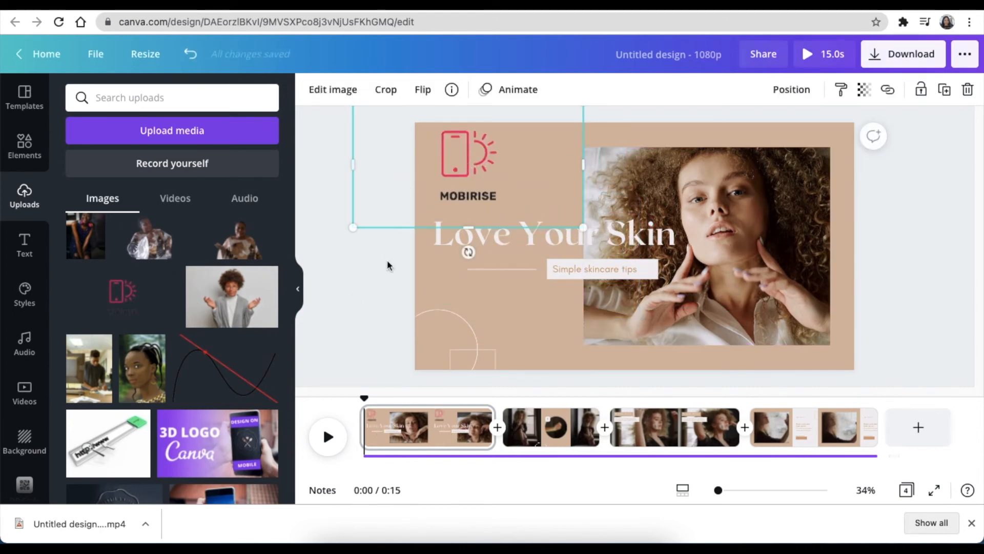
left_click(403, 261)
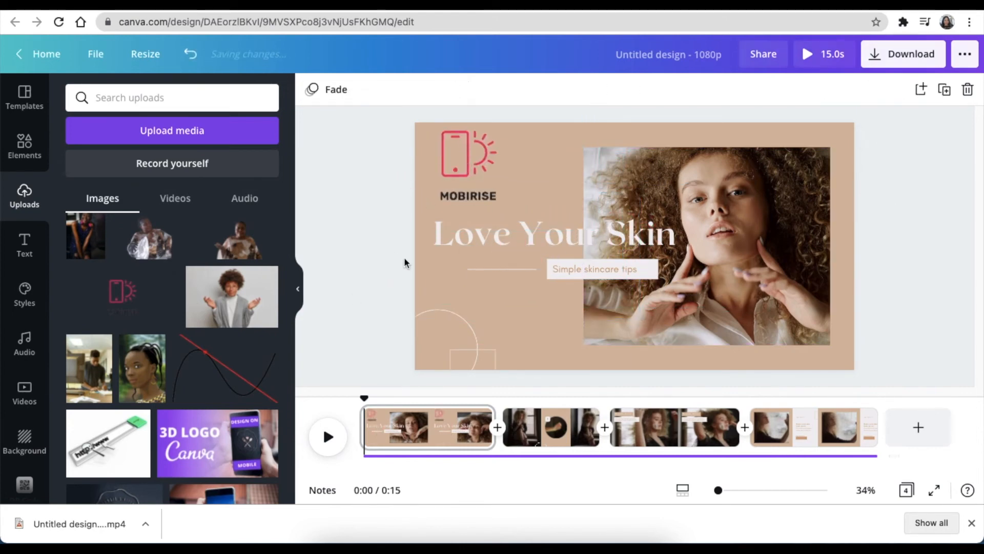
Set the first page's background to the medium purple of the Wild Orchid palette.
left_click(643, 139)
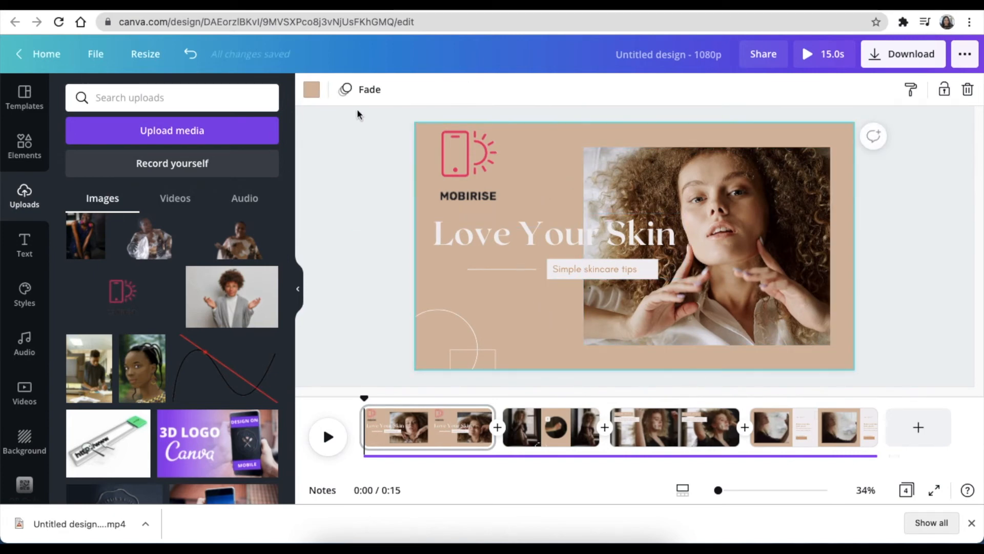
left_click(314, 90)
left_click(227, 230)
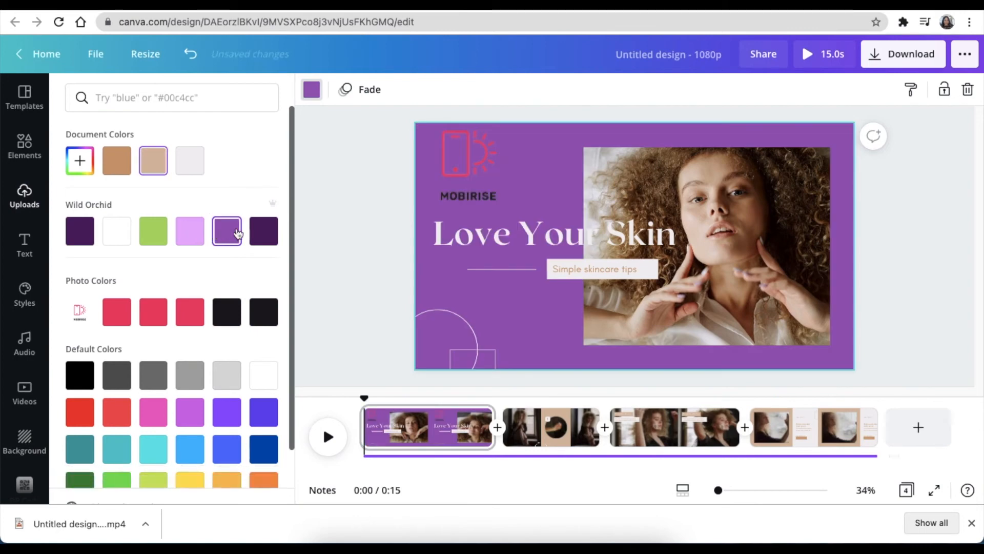
left_click(371, 202)
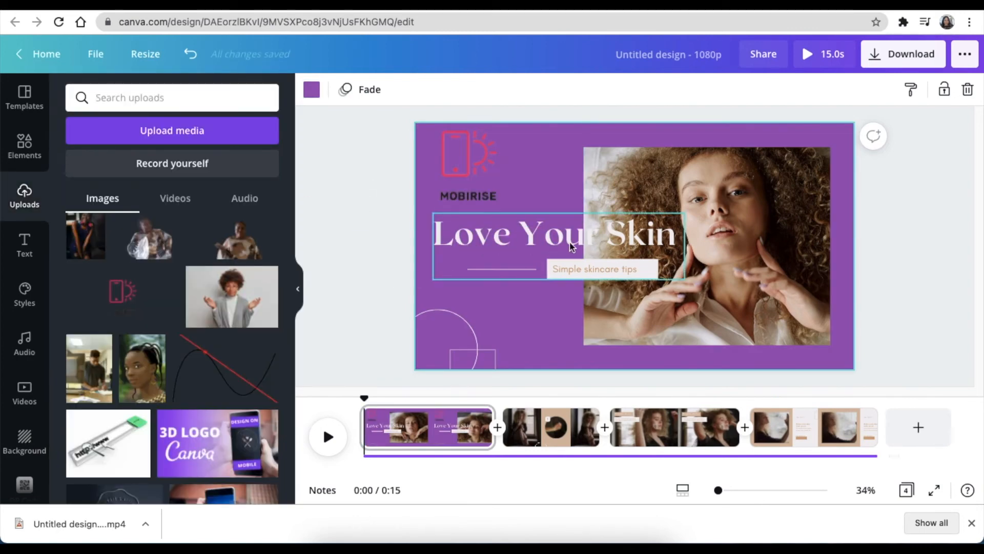
double_click(522, 240)
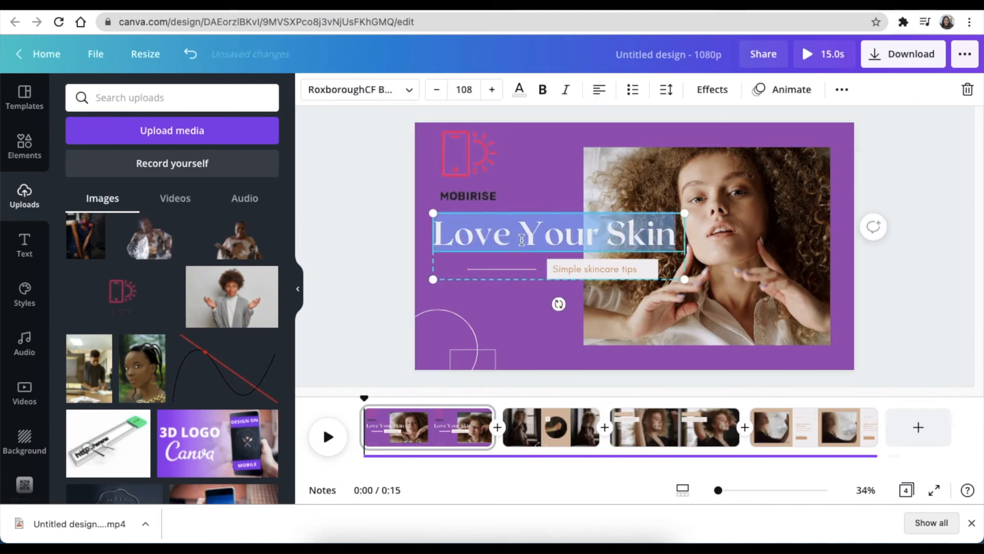
left_click(373, 193)
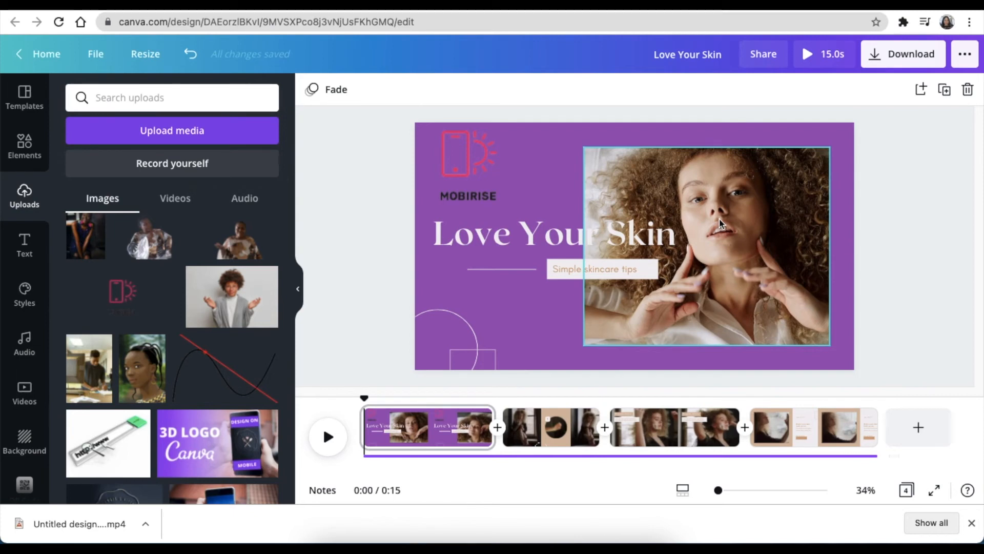
Play the template's video of the curly-haired woman on the first page, and delete it.
left_click(664, 199)
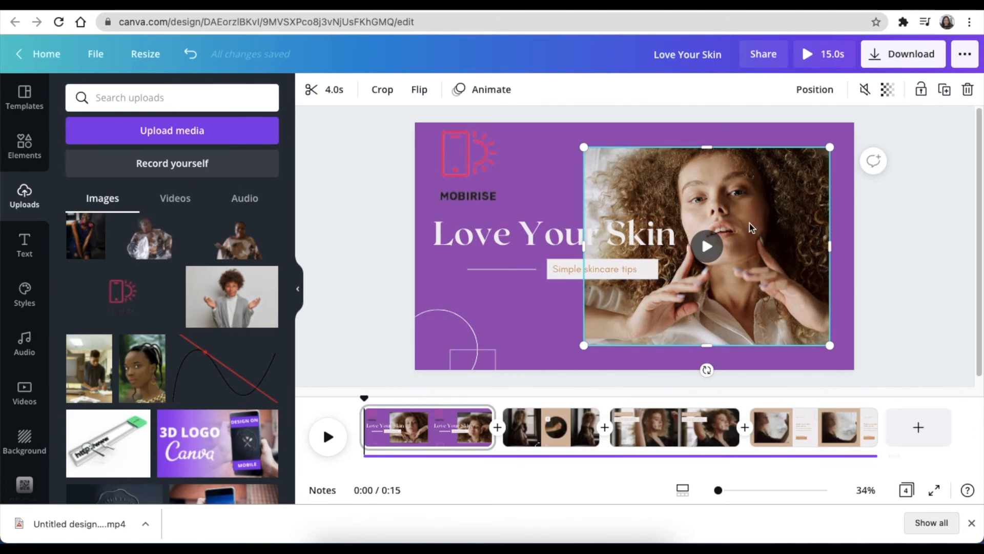
left_click(705, 247)
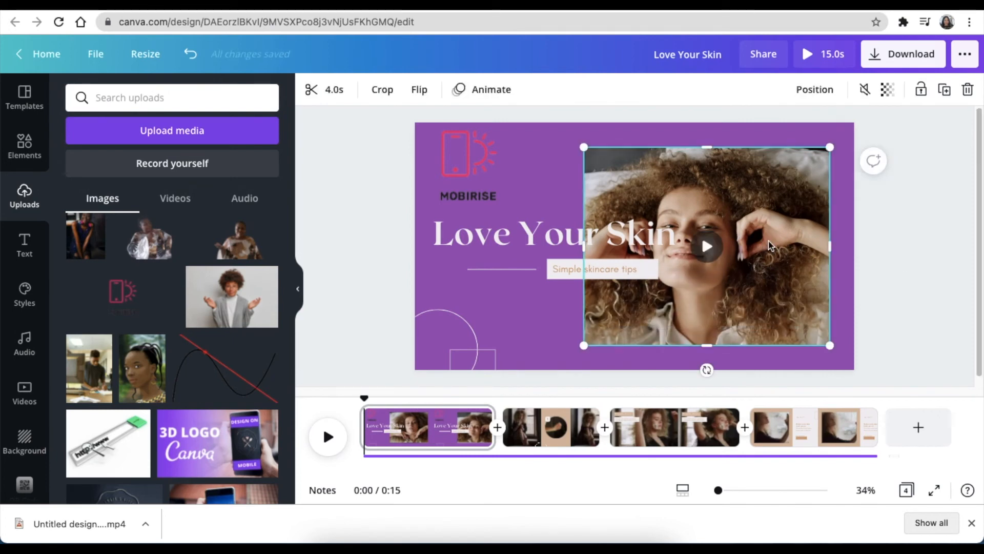
key("Delete")
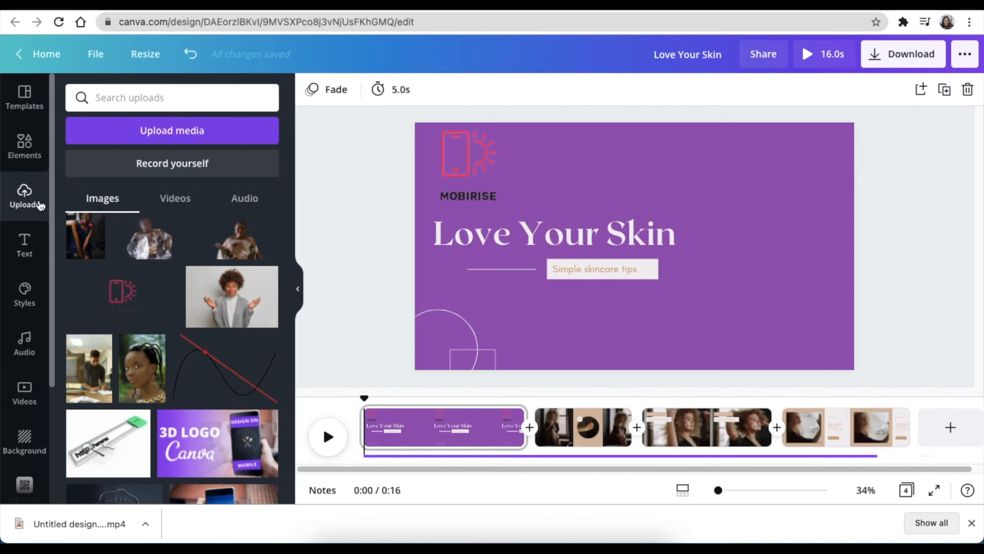
Search the elements library for "skincare" and limit the results to videos.
left_click(25, 149)
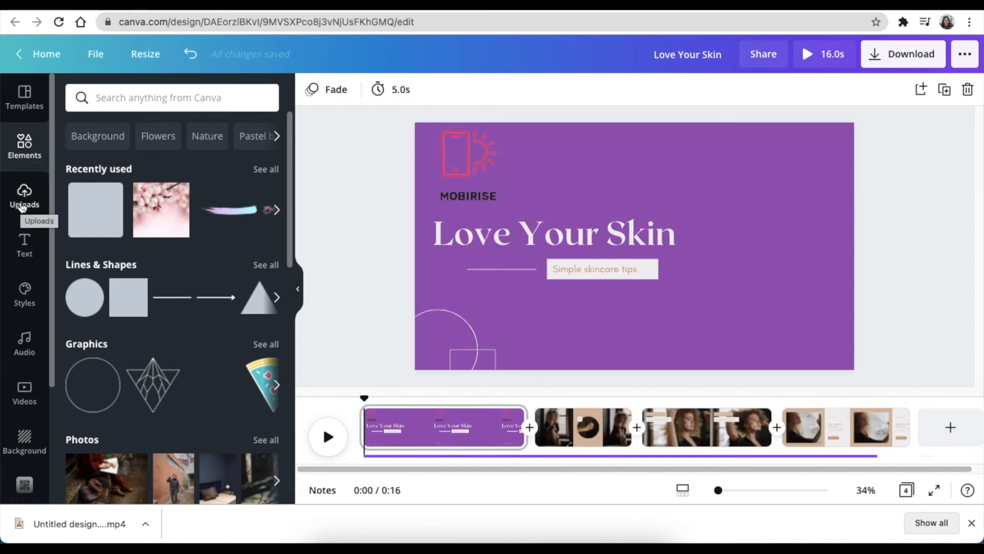
left_click(111, 98)
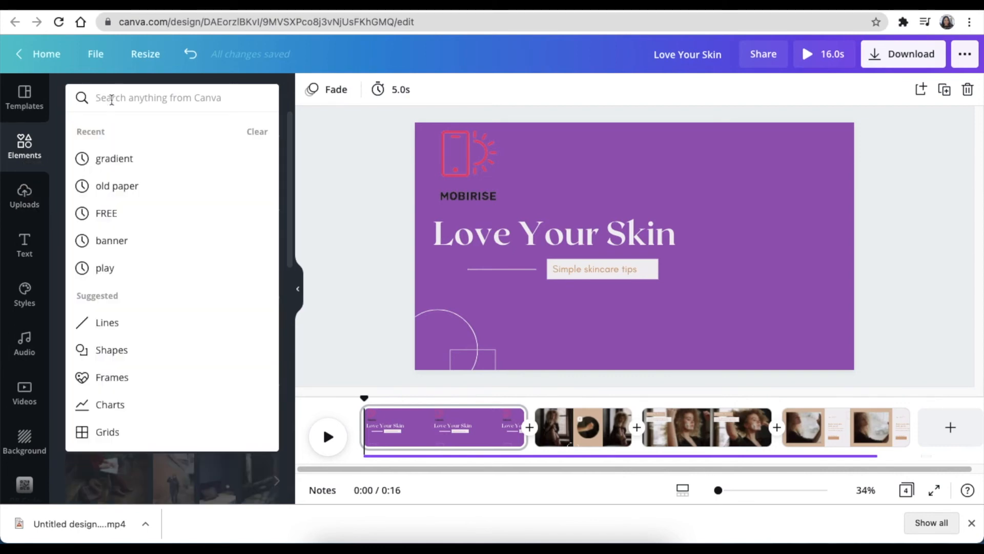
type("ski")
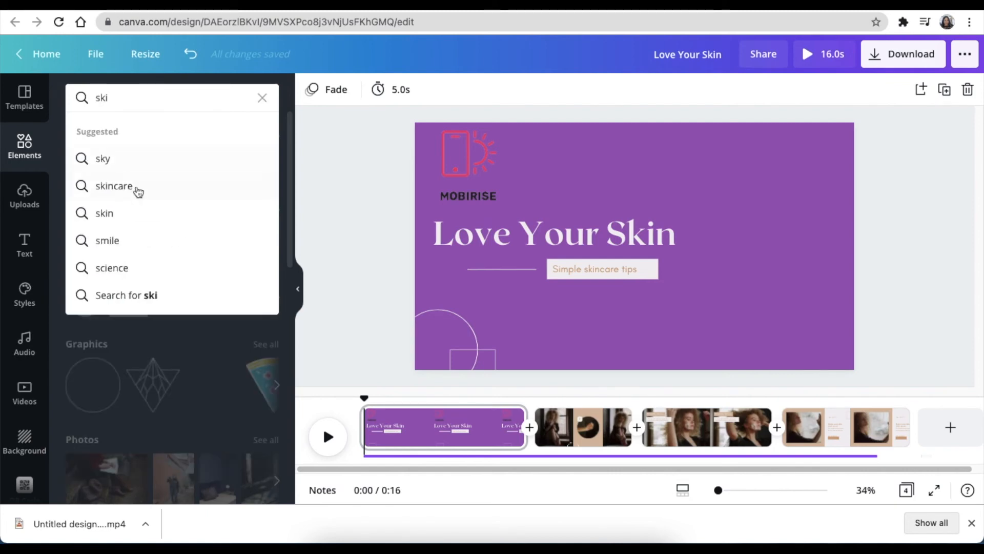
left_click(136, 188)
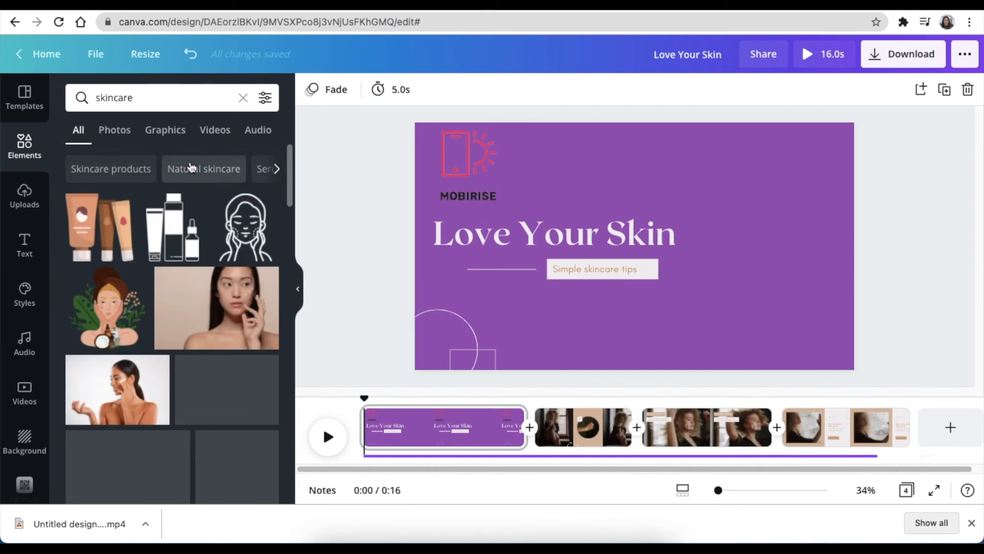
left_click(217, 131)
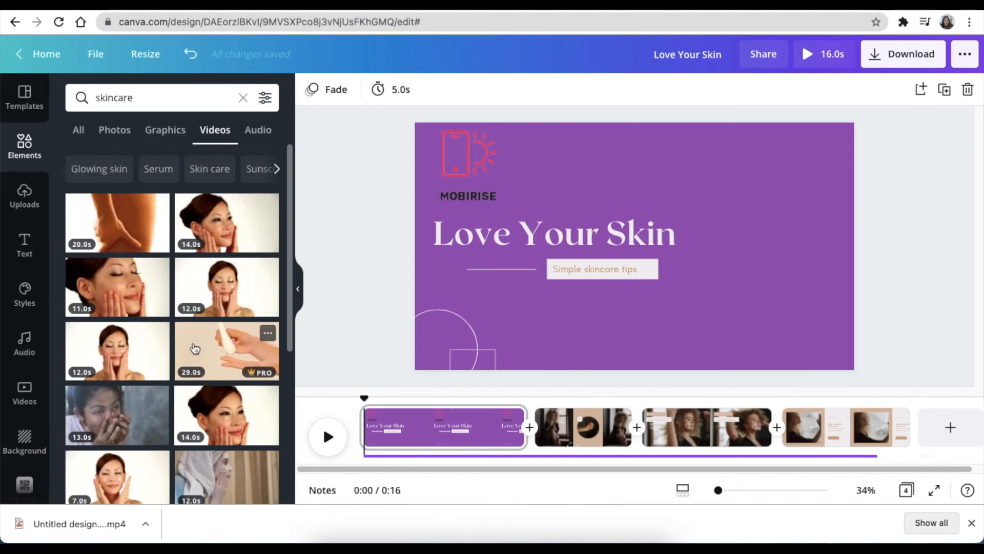
Add the free 8.0s clip of the woman in a white bathrobe, shrink it and place it in the page's right half.
scroll(194, 346, "down", 1)
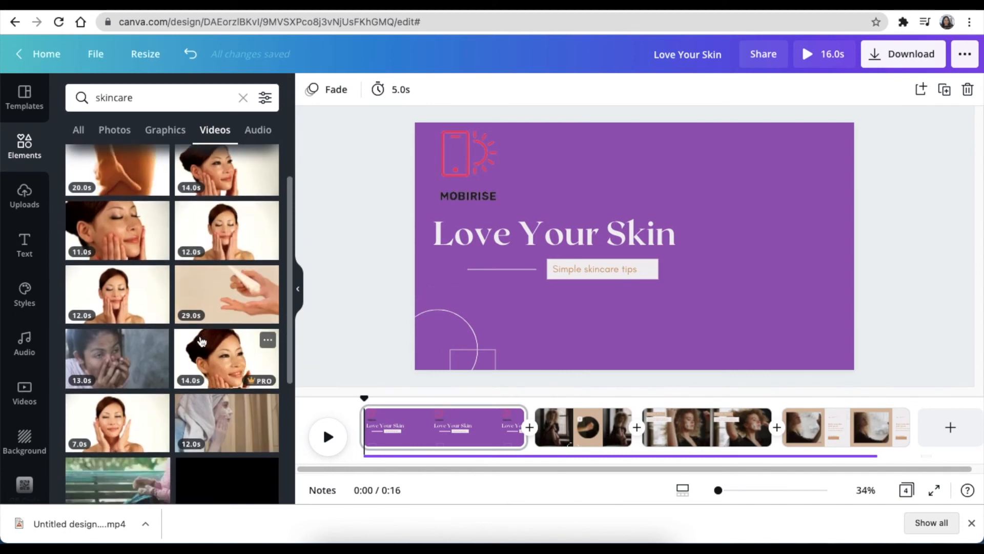
scroll(200, 343, "down", 4)
scroll(201, 341, "down", 6)
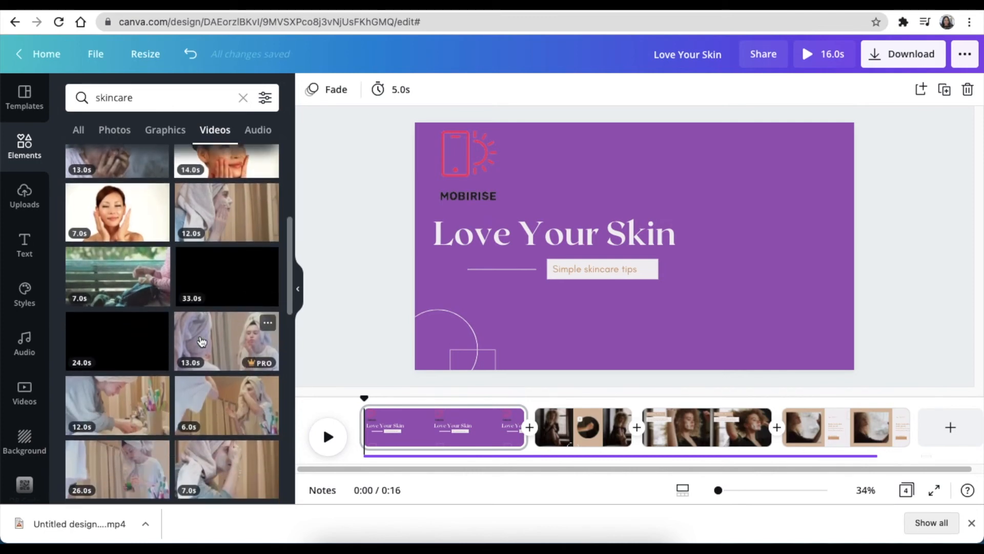
scroll(201, 341, "down", 5)
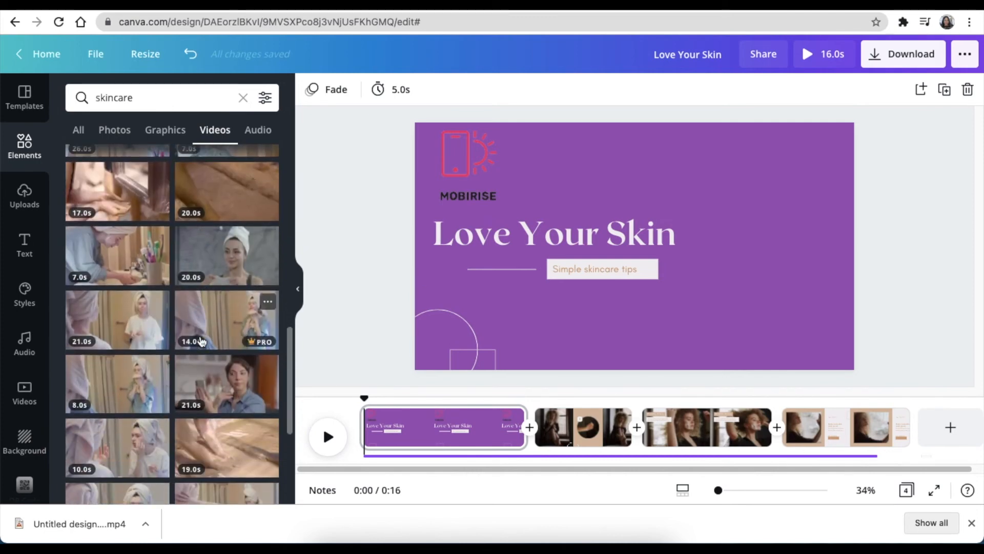
scroll(210, 269, "down", 6)
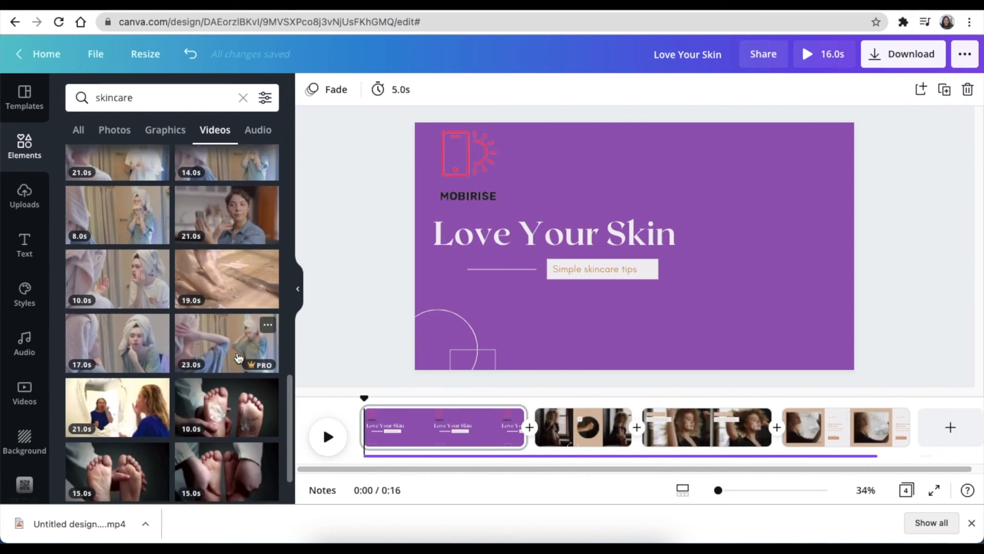
scroll(236, 355, "down", 5)
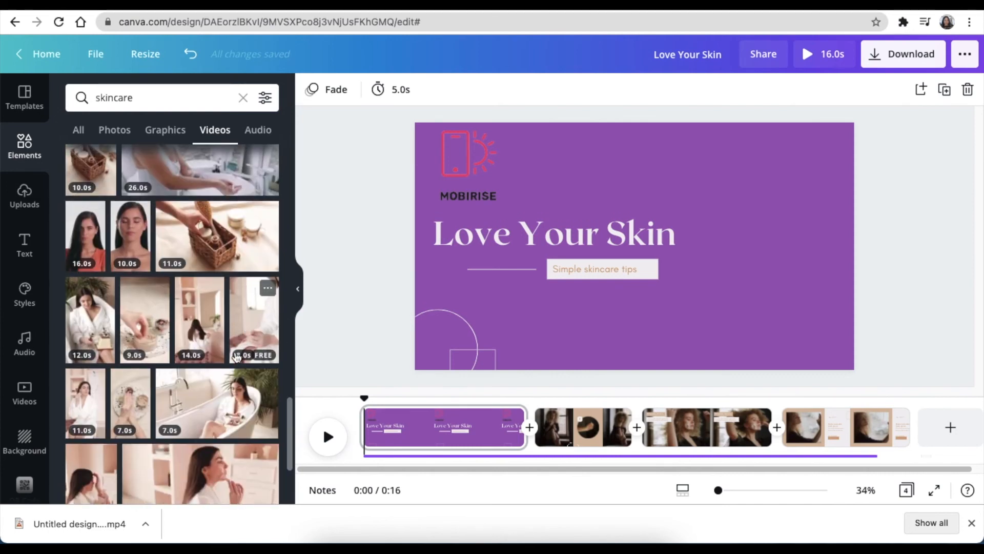
scroll(235, 357, "down", 5)
scroll(236, 357, "down", 3)
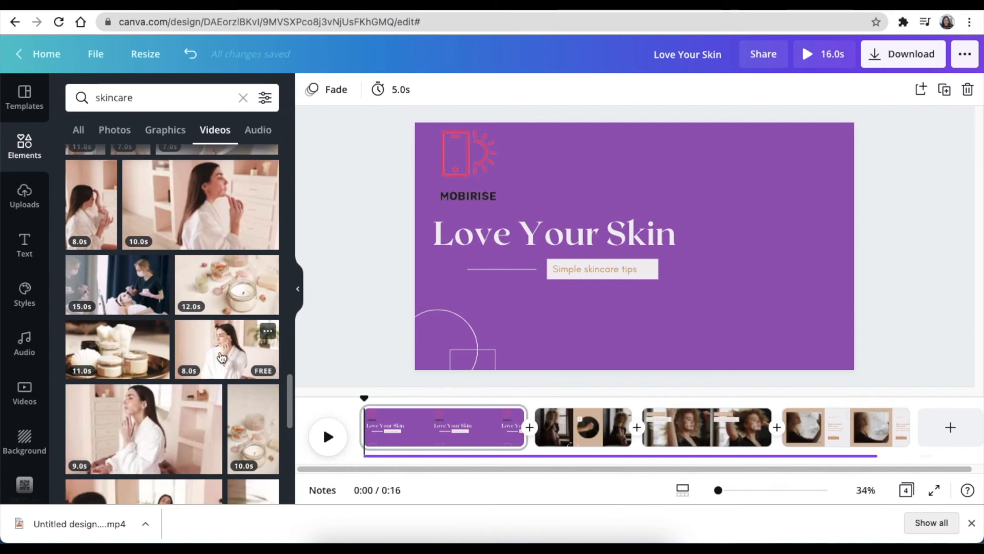
left_click_drag(222, 357, 615, 194)
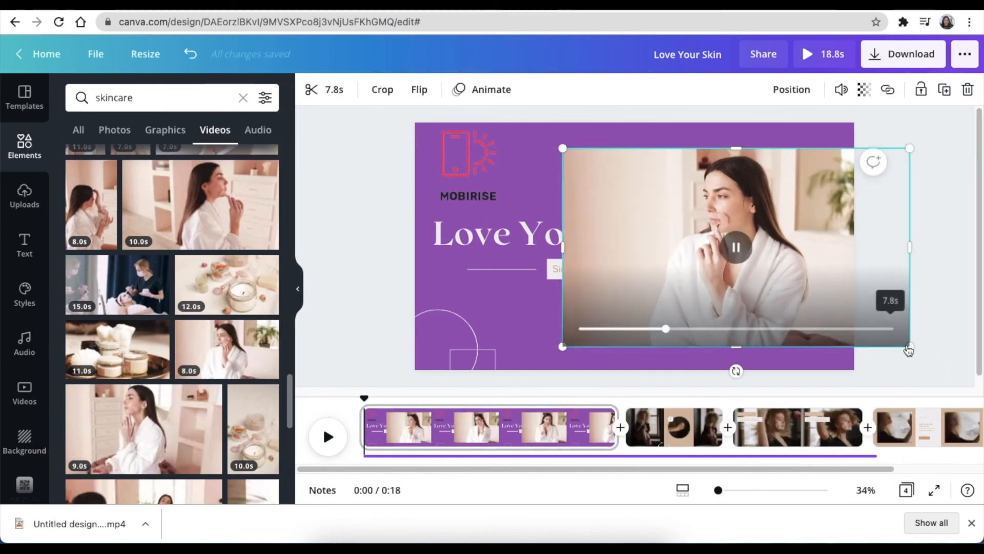
left_click_drag(911, 347, 768, 299)
left_click_drag(712, 241, 762, 273)
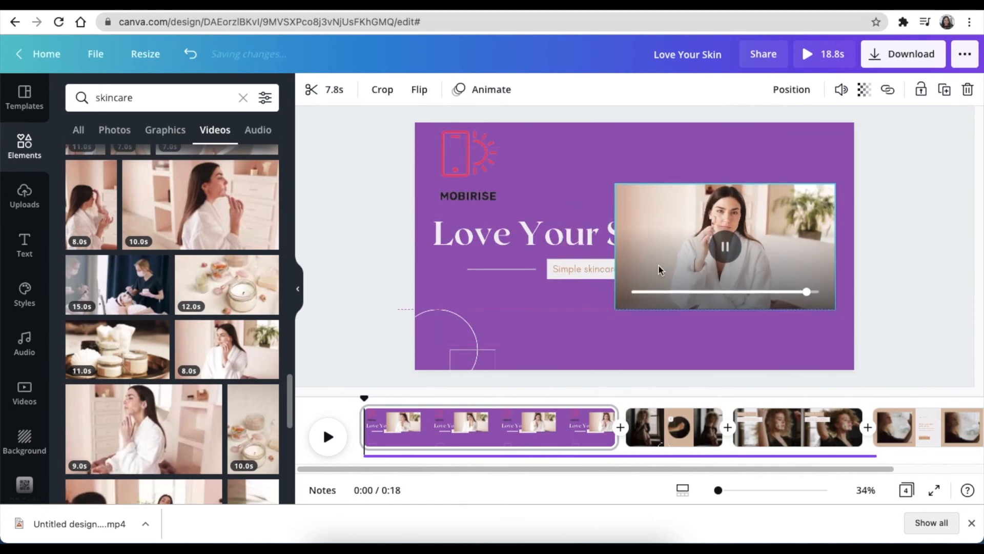
Bring the "Love Your Skin" headline group forward over the bathrobe clip, and play the clip.
left_click(531, 247)
left_click(840, 92)
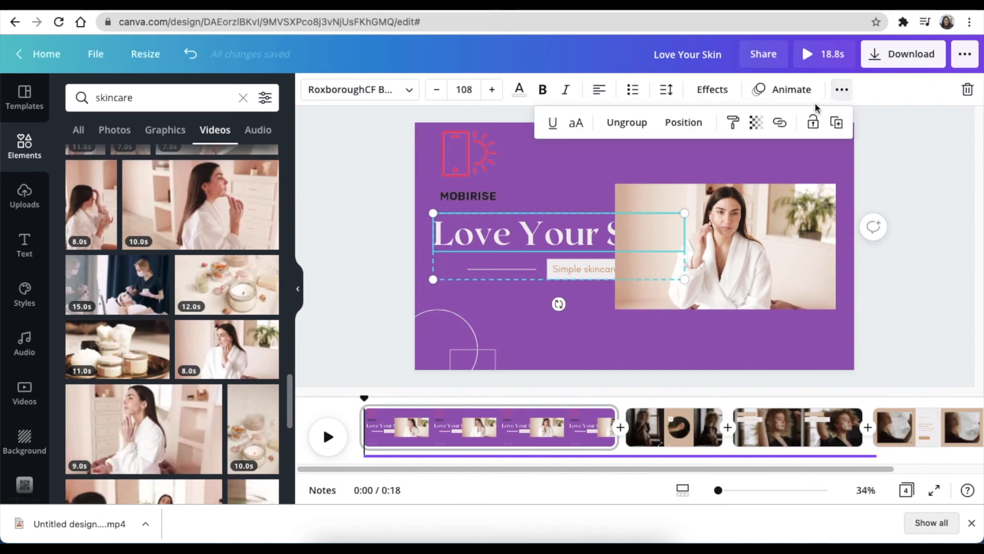
left_click(689, 124)
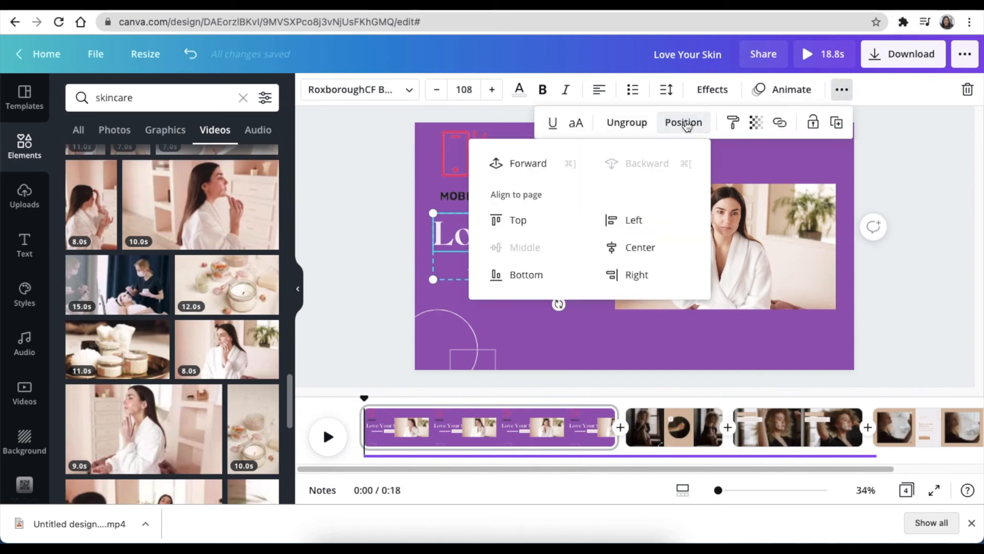
left_click(518, 164)
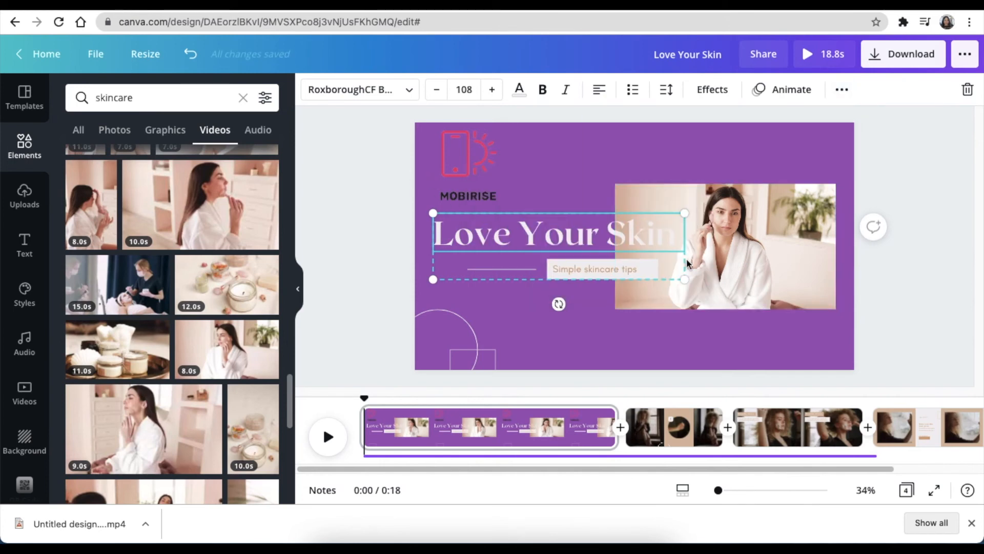
left_click(740, 300)
left_click(727, 249)
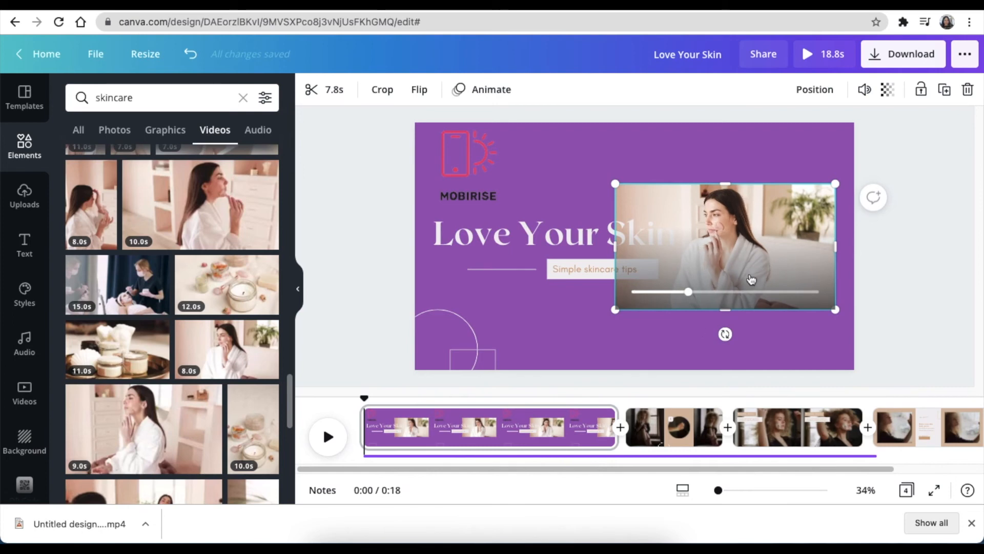
Delete the bathrobe clip from the first page, and place the wavy-edged round picture frame beside the "Love Your Skin" headline.
key("Delete")
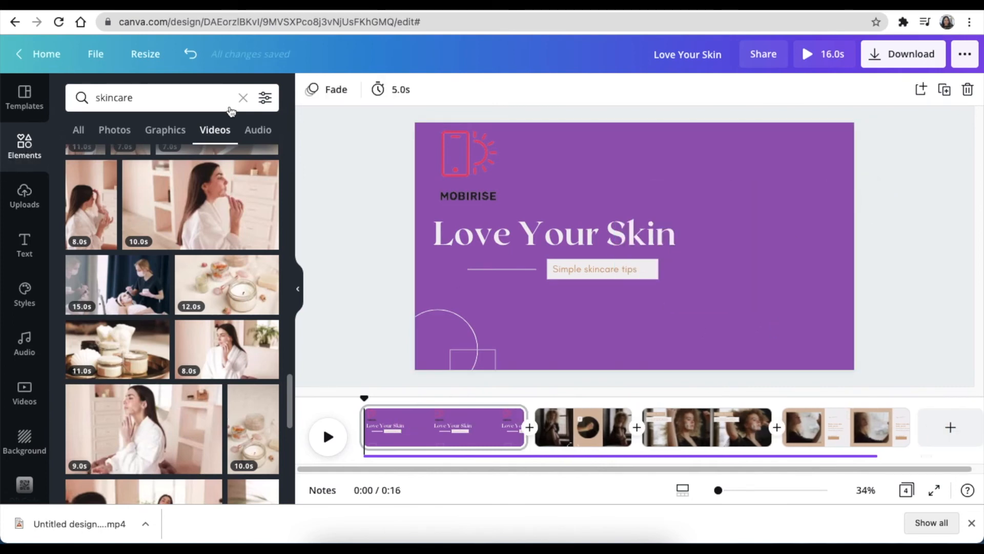
left_click(244, 98)
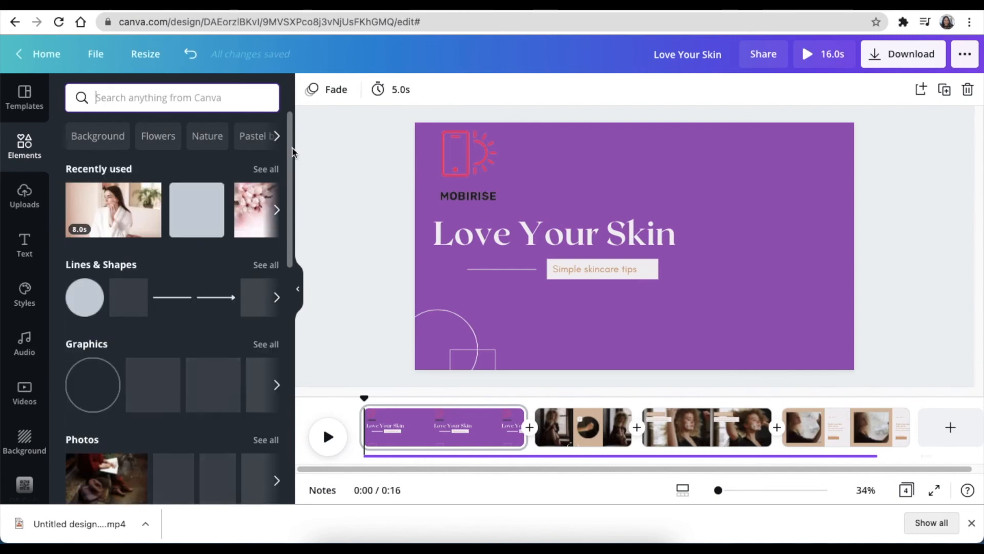
left_click_drag(293, 147, 272, 418)
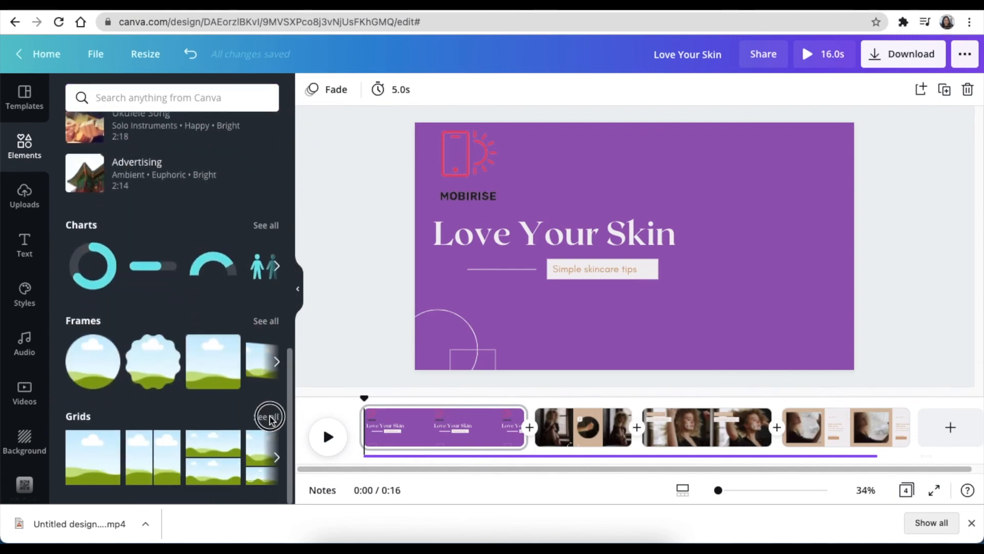
left_click(277, 362)
left_click(276, 362)
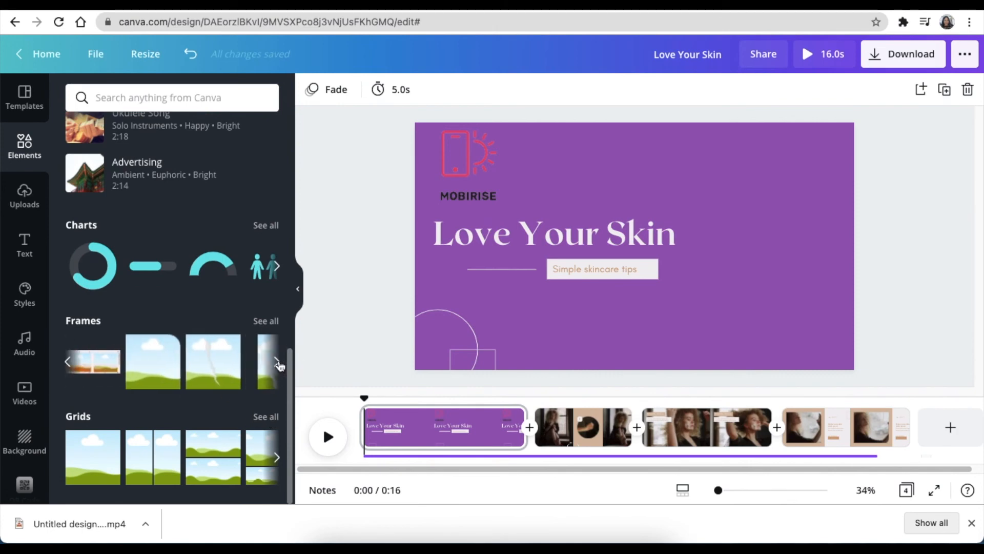
left_click(70, 367)
left_click(69, 366)
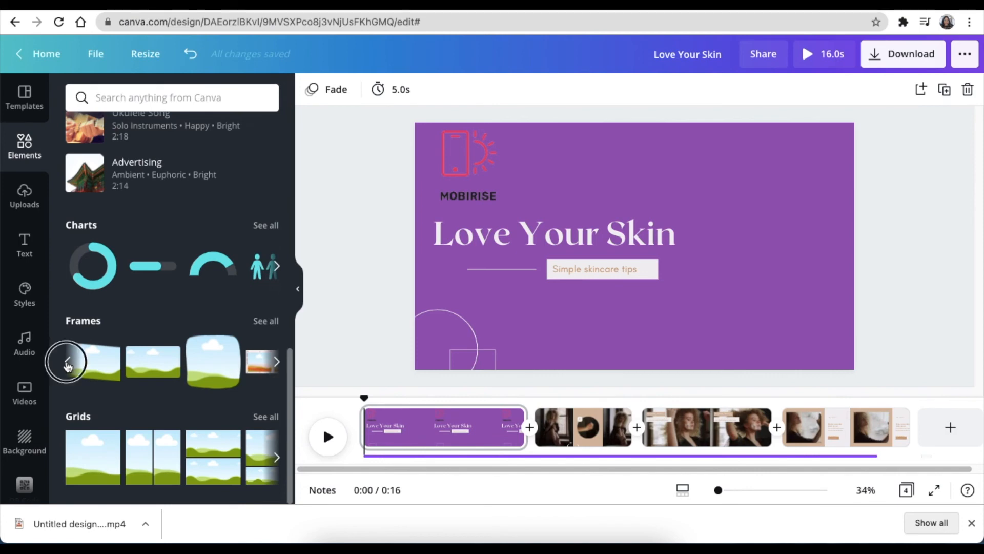
left_click_drag(153, 369, 696, 228)
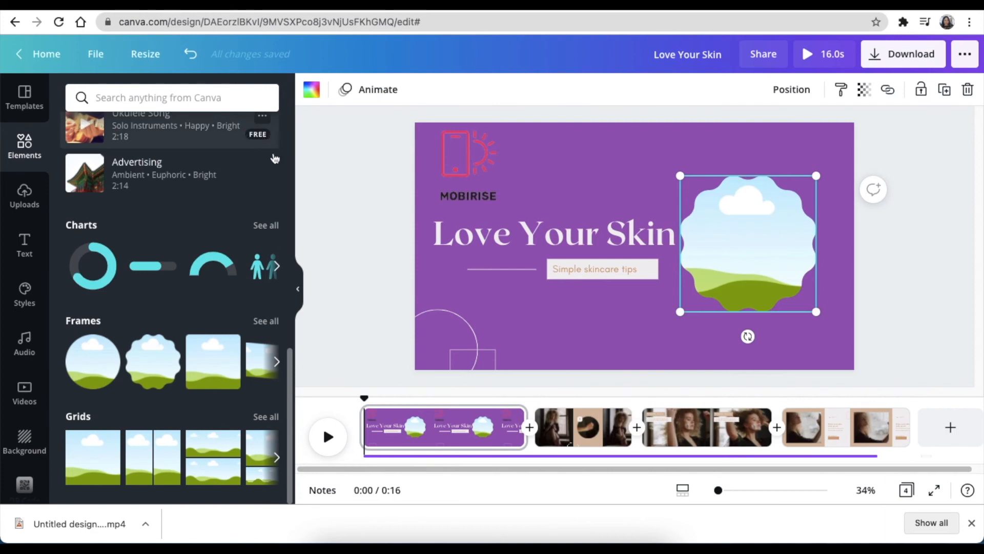
Fill the wavy-edged frame with the recently used 8.0s clip of the woman in the white bathrobe.
scroll(235, 175, "up", 10)
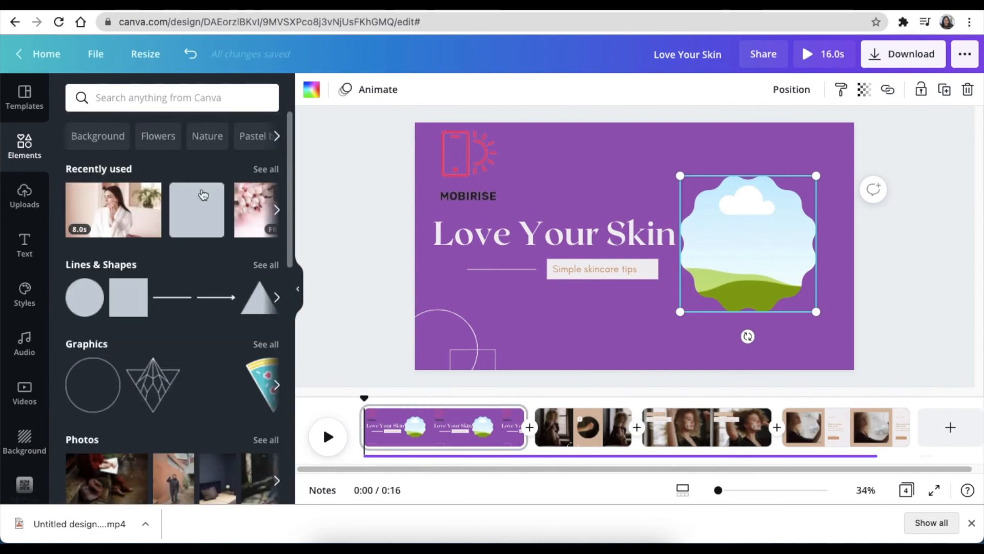
mouse_move(108, 205)
left_mouse_down()
mouse_move(512, 257)
mouse_move(736, 210)
left_mouse_up()
left_click(919, 284)
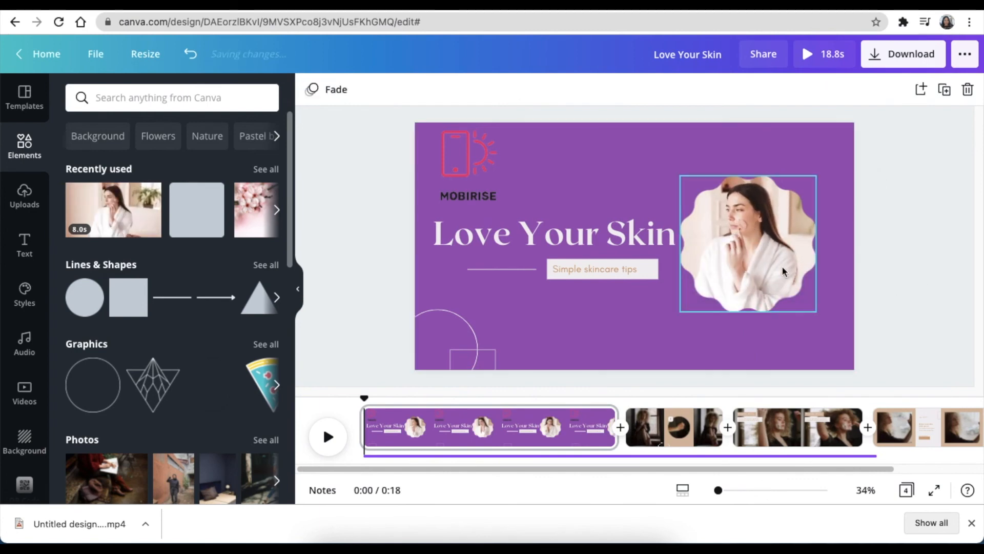
Enlarge the framed bathrobe clip and shift it toward the page's right edge, clear of the headline.
left_click(759, 244)
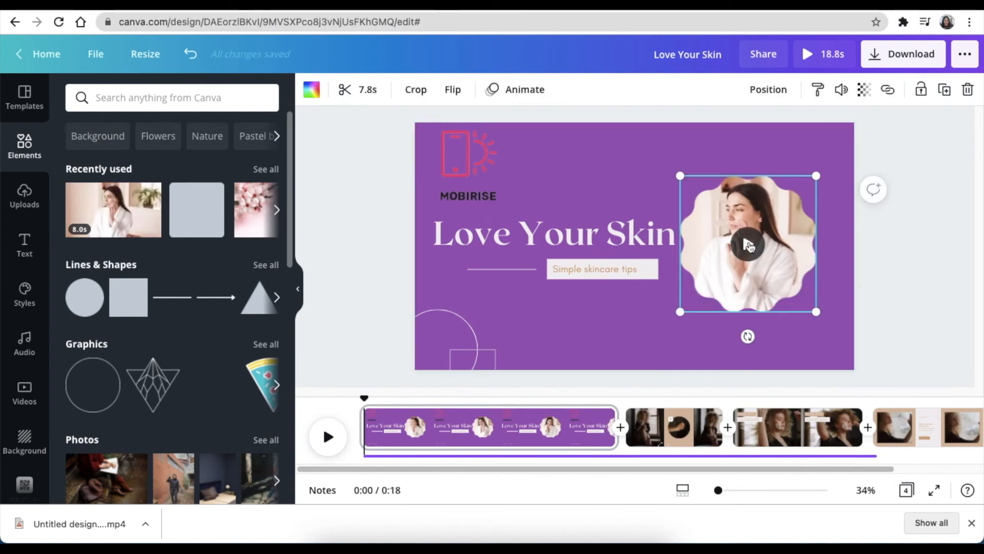
left_click(937, 304)
left_click(708, 310)
left_click_drag(680, 310, 664, 336)
left_click_drag(738, 282, 770, 277)
left_click(908, 334)
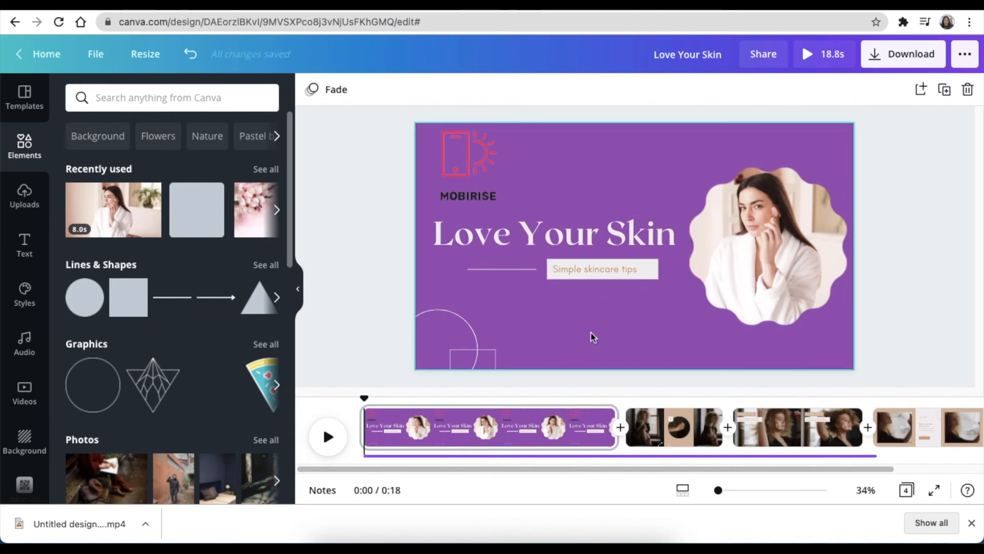
Trim the end of the framed bathrobe clip so that it lasts 4.8s.
left_click(558, 420)
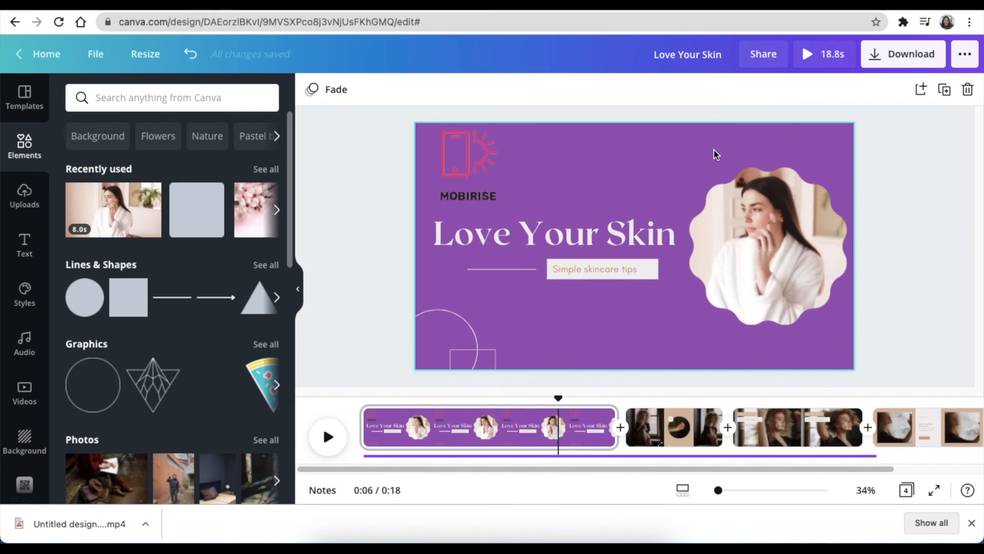
left_click(761, 266)
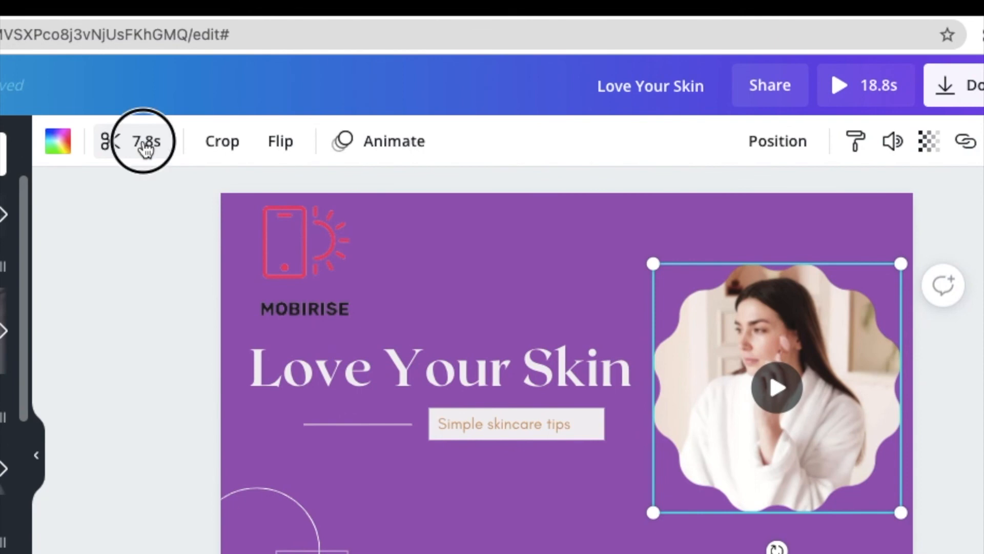
left_click(146, 148)
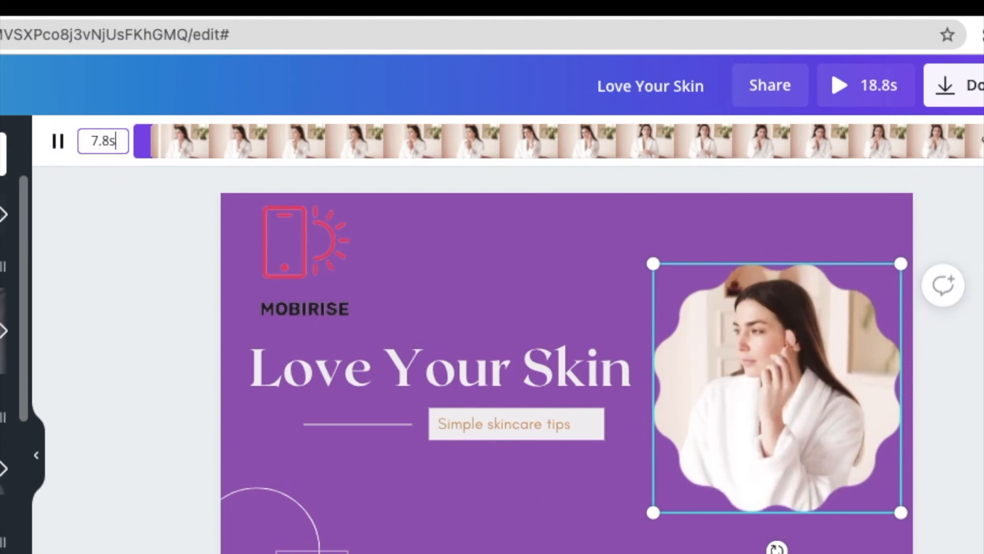
left_click_drag(983, 149, 693, 159)
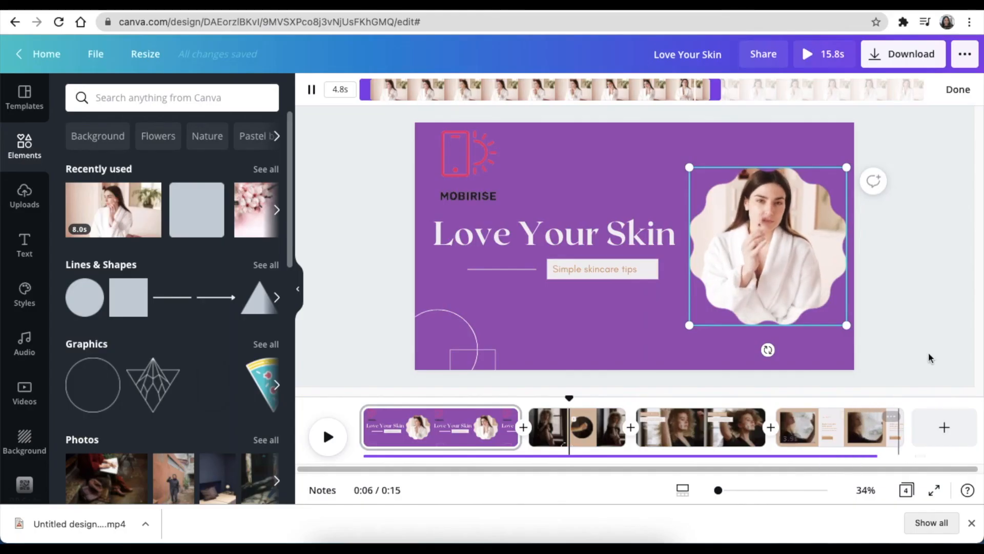
left_click(928, 328)
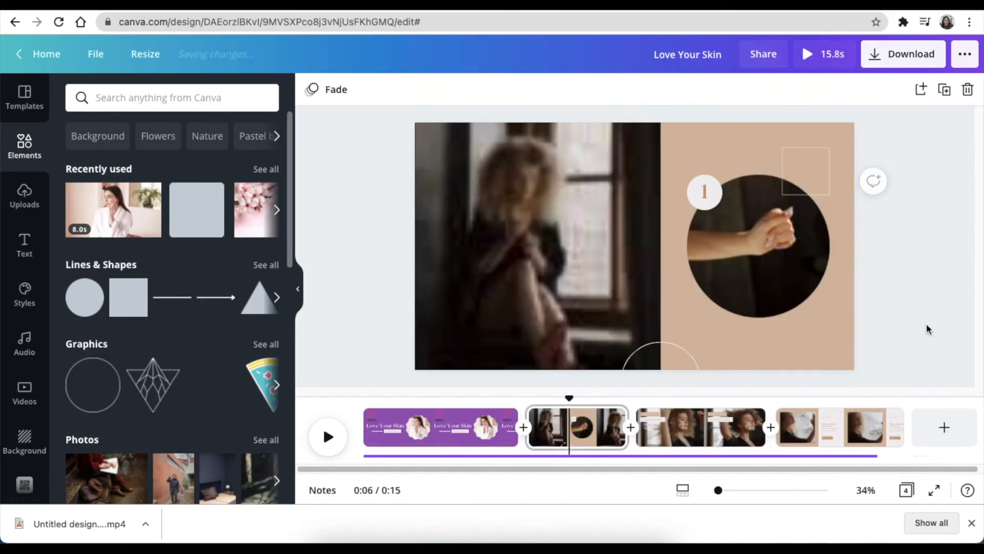
Examine the two videos on the second page, the curly-haired woman by the window and the round hand clip.
left_click(585, 435)
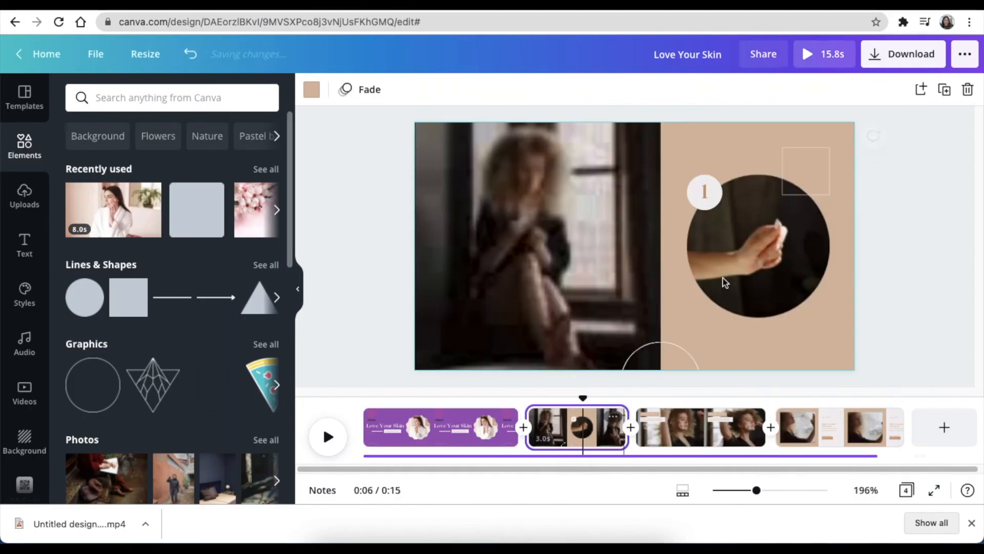
left_click(568, 249)
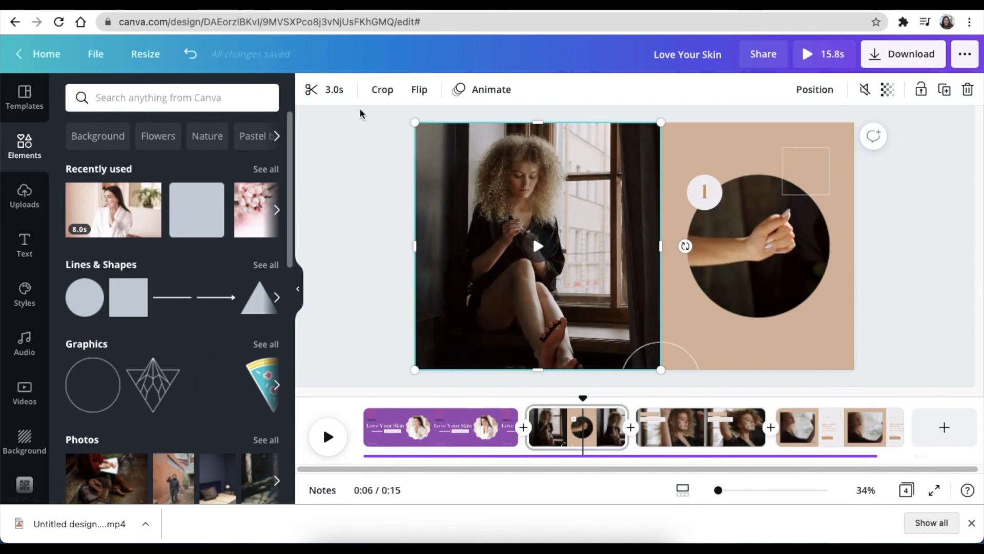
left_click(765, 257)
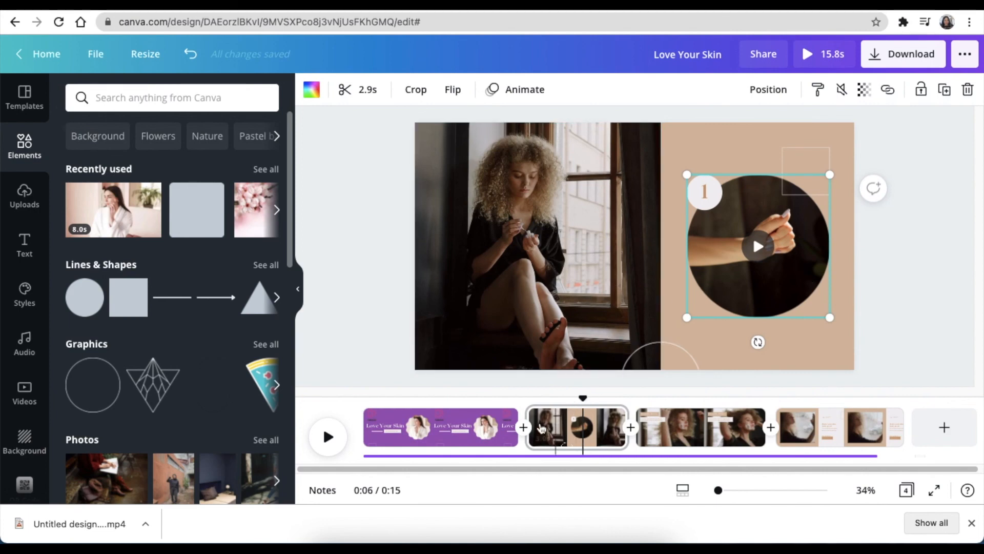
Add a Dissolve transition between the first and second pages, and preview the video up to the third page.
left_click(522, 432)
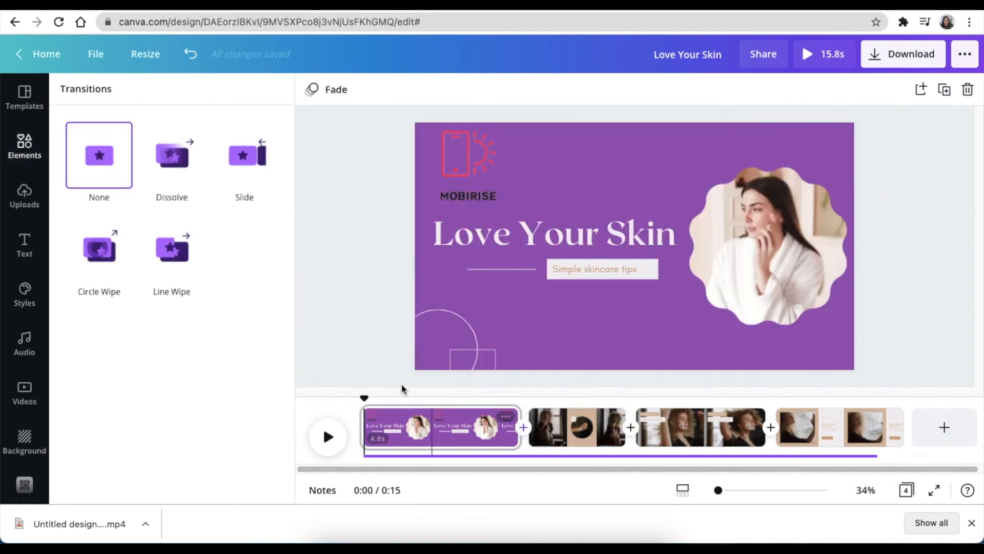
left_click(181, 207)
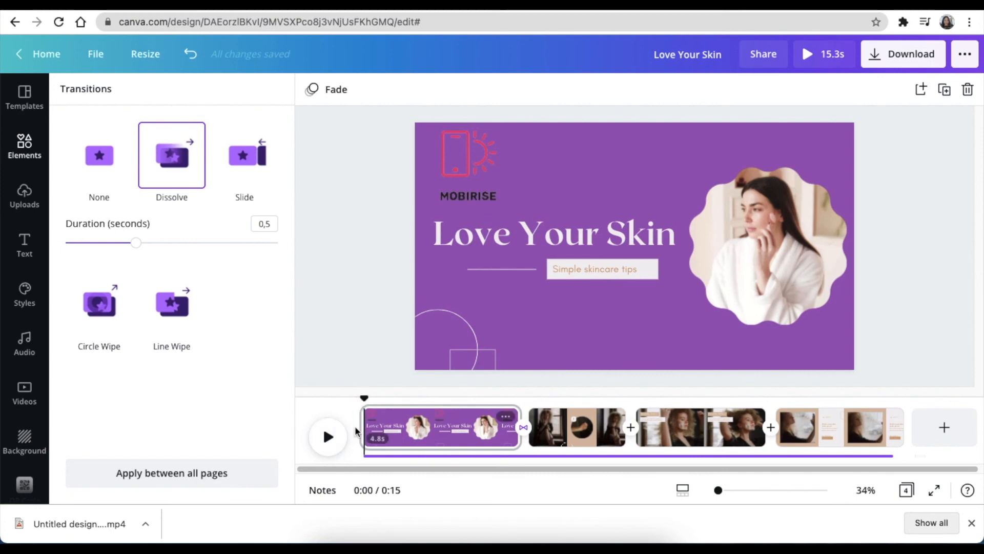
left_click(336, 435)
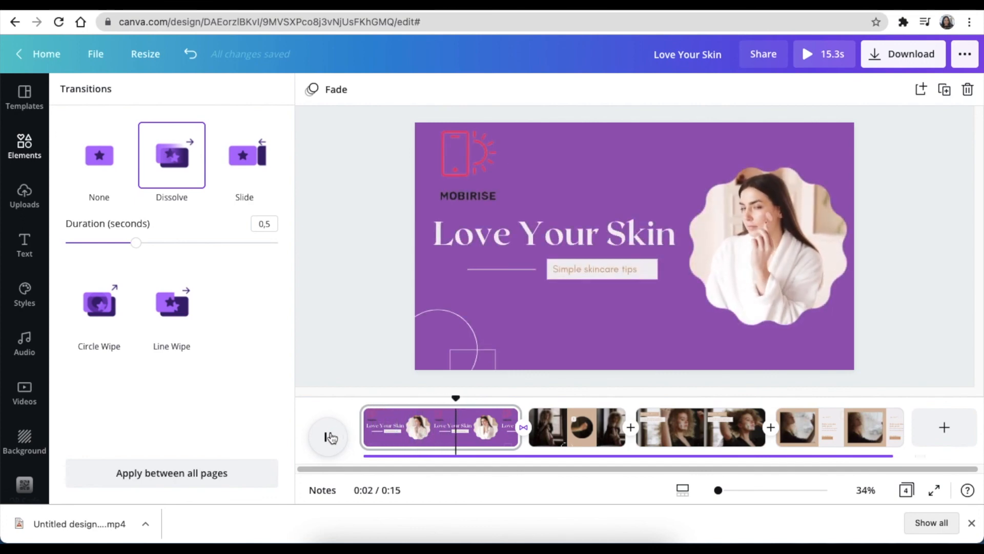
left_click(331, 437)
left_click_drag(468, 397, 639, 403)
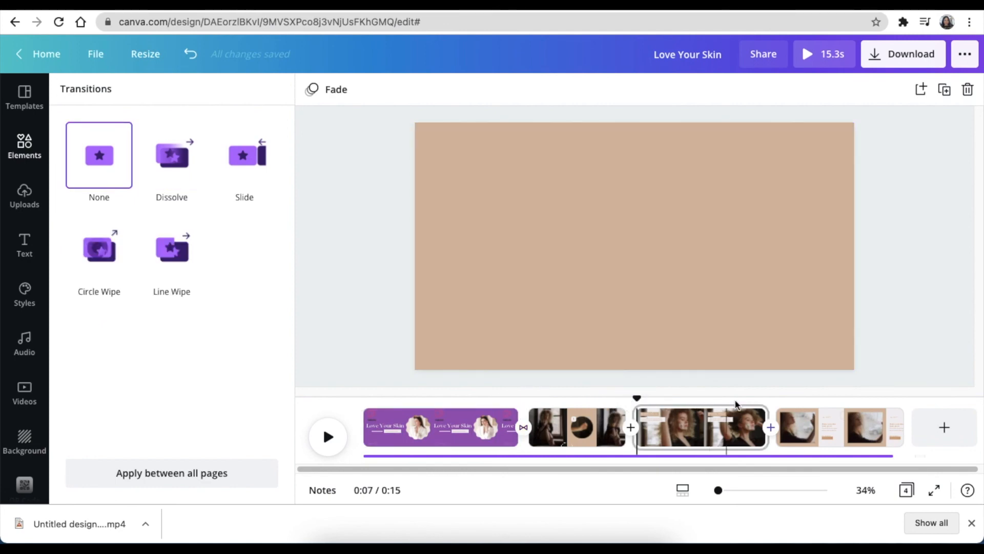